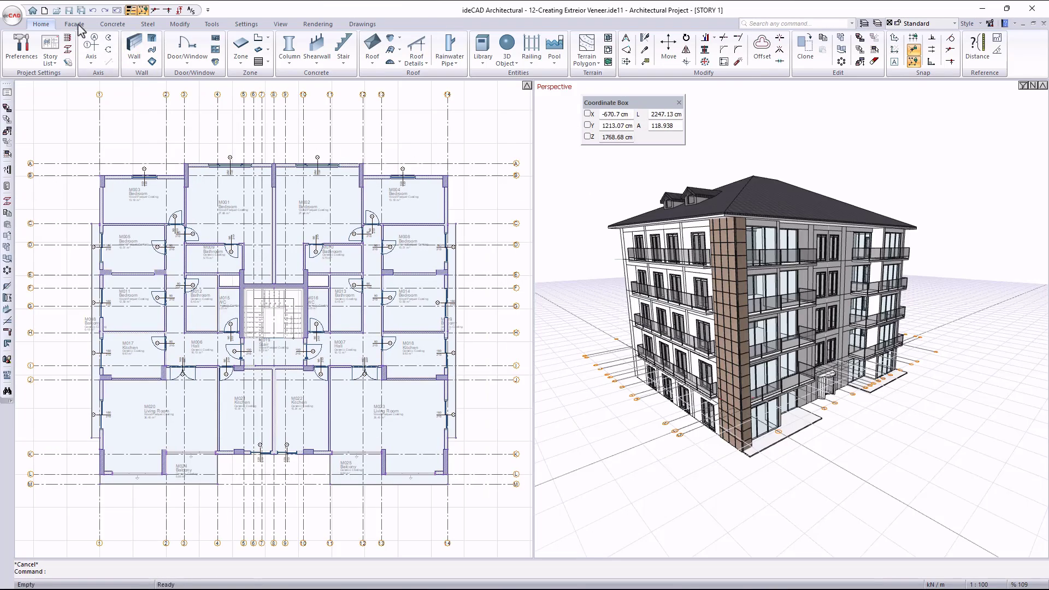
- Start an exterior veneer and open its settings, viewing the preview from another angle
click(75, 24)
click(17, 48)
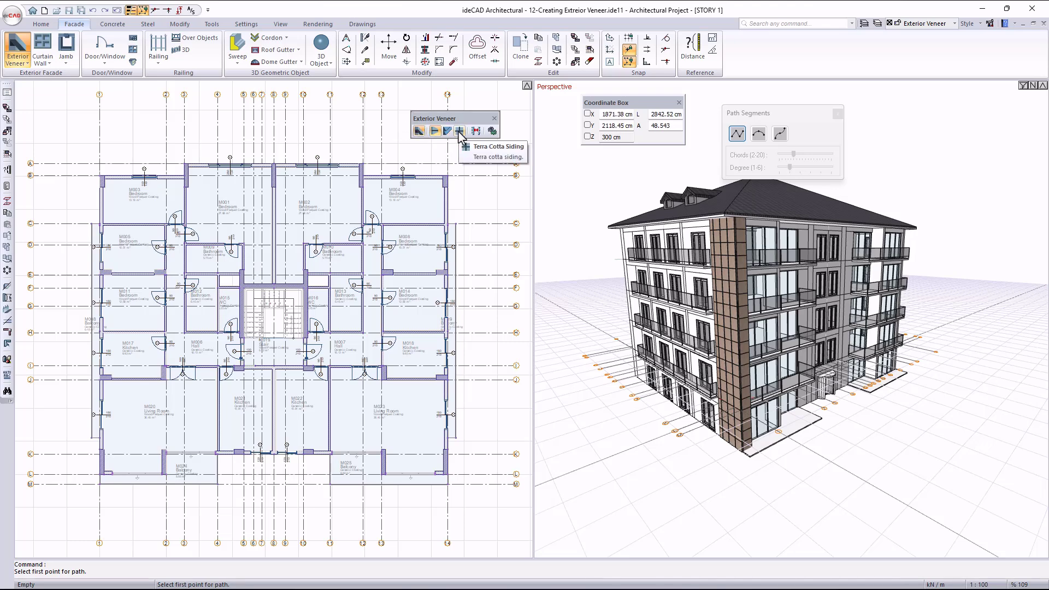
click(493, 131)
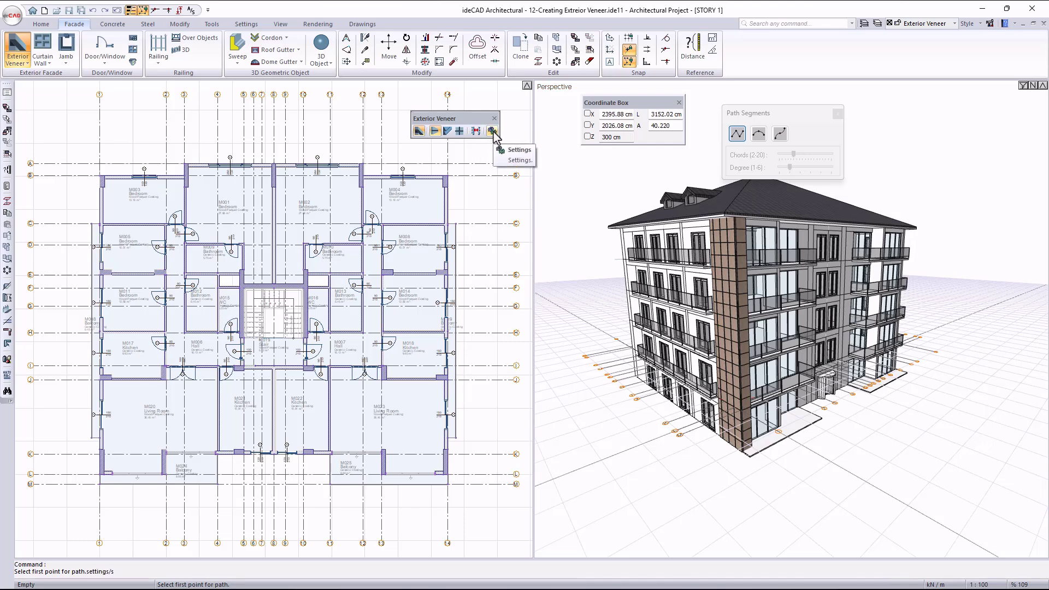
click(493, 132)
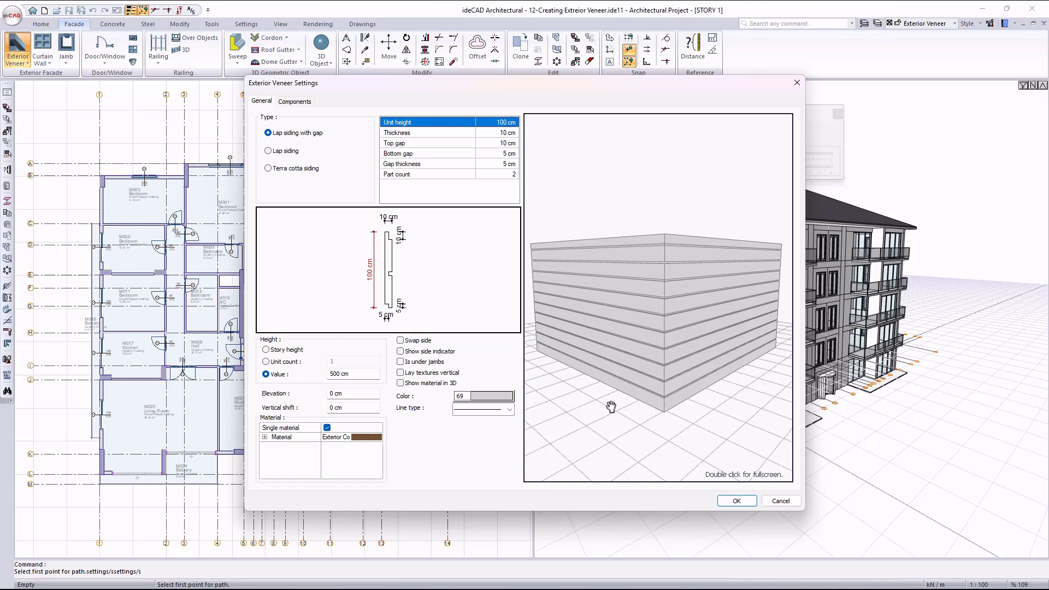
mouse_move(615, 373)
mouse_down()
mouse_move(667, 332)
mouse_move(663, 343)
mouse_move(541, 290)
mouse_up()
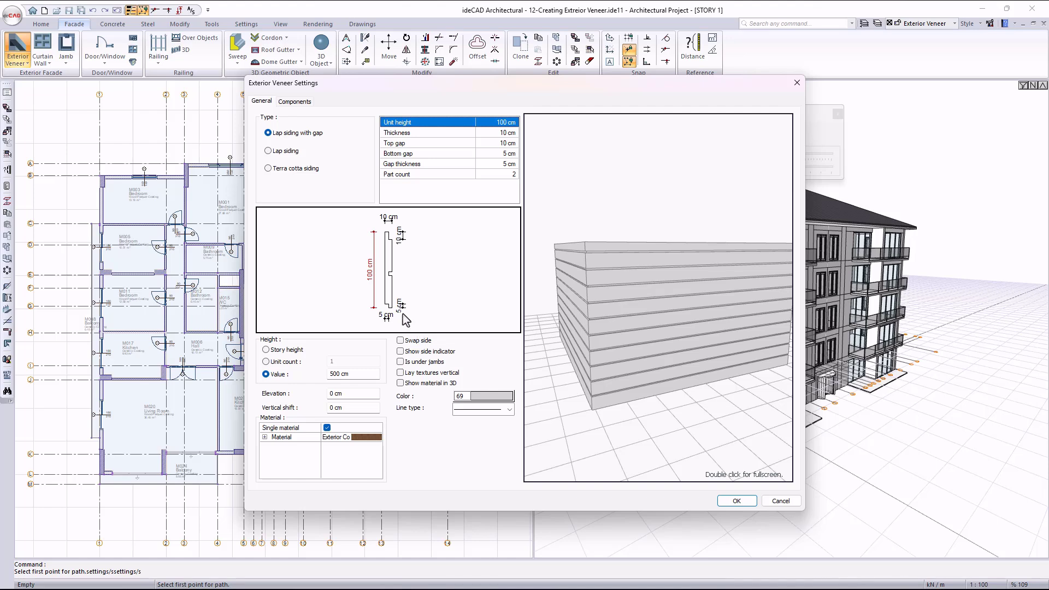
- Compare the Lap siding, Terra cotta siding and Lap siding with gap types, ending on Lap siding with gap
click(295, 156)
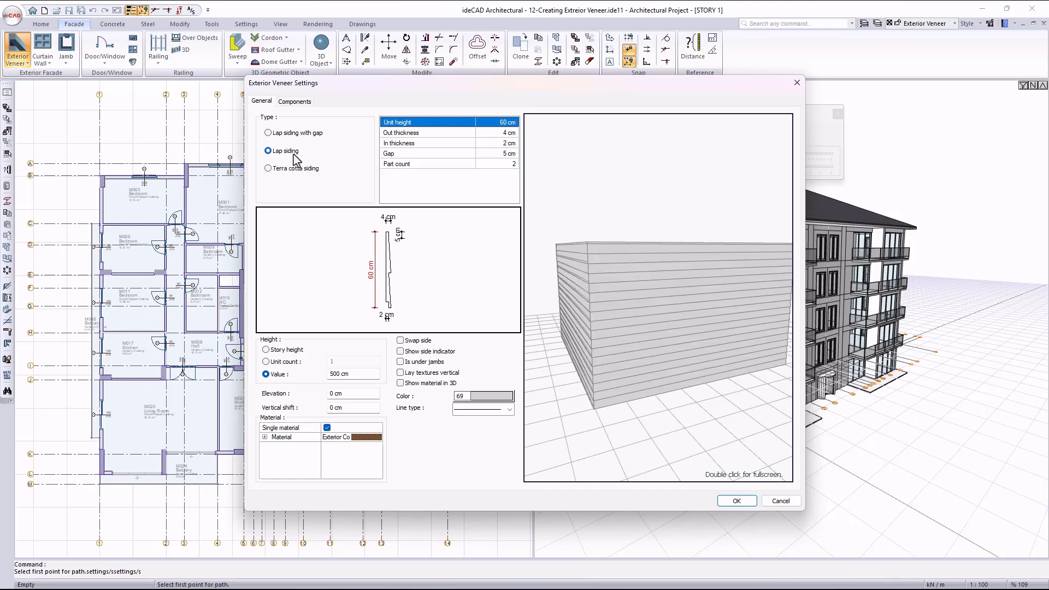
click(288, 170)
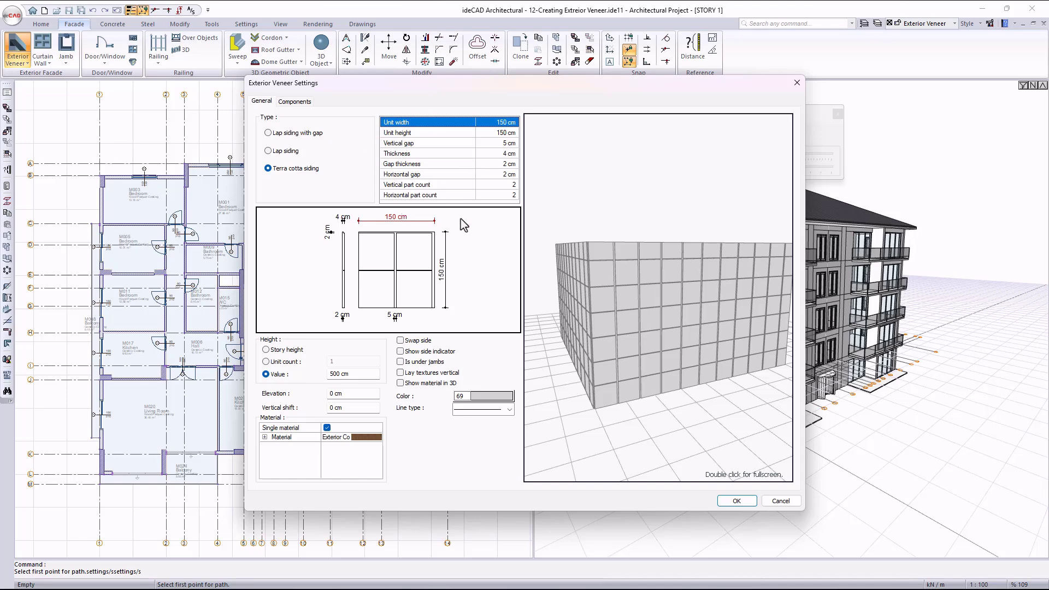
click(283, 152)
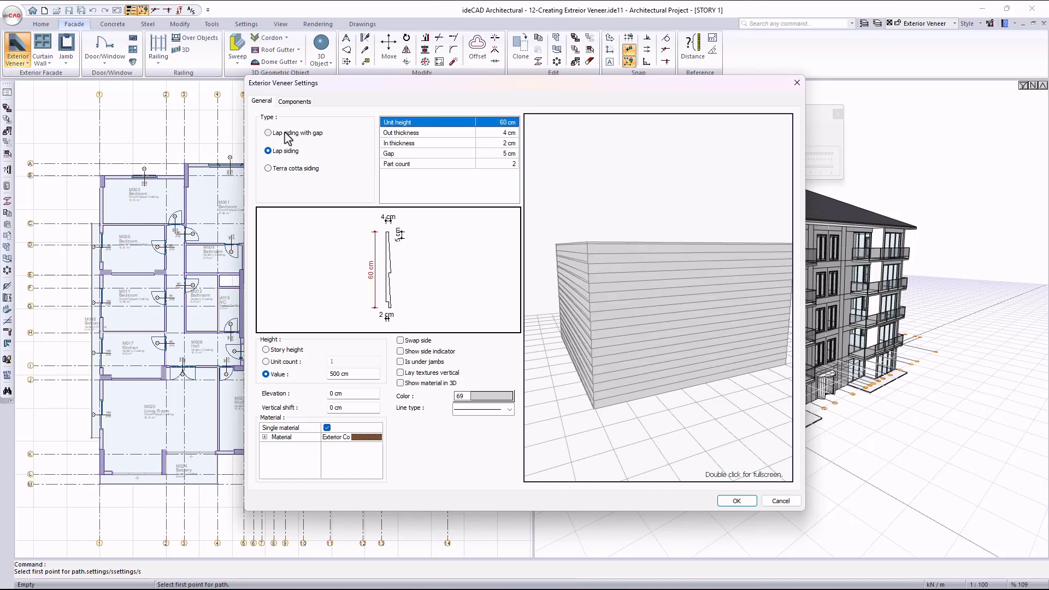
click(285, 133)
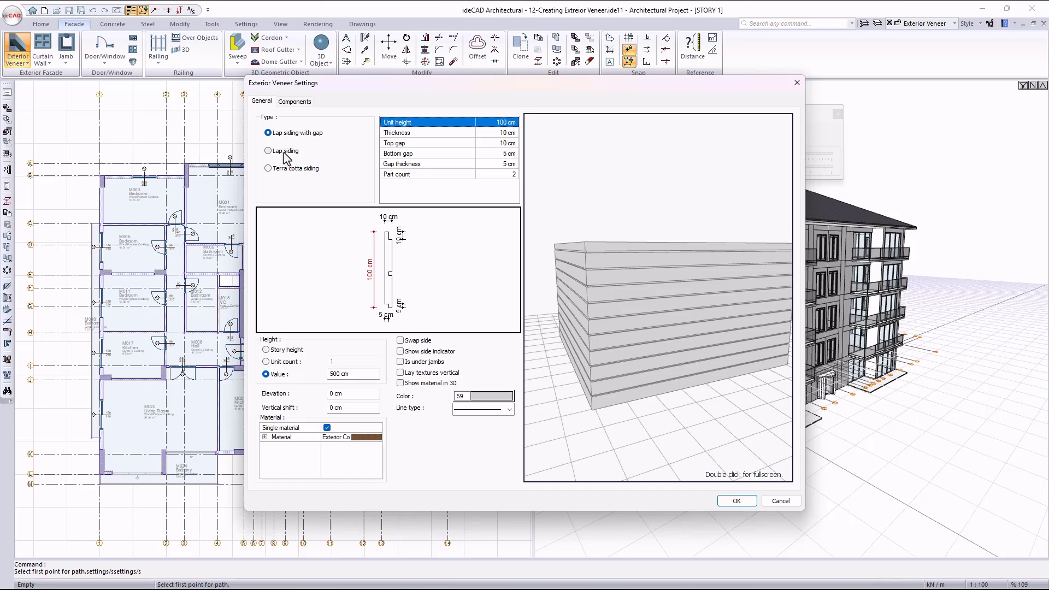
click(284, 153)
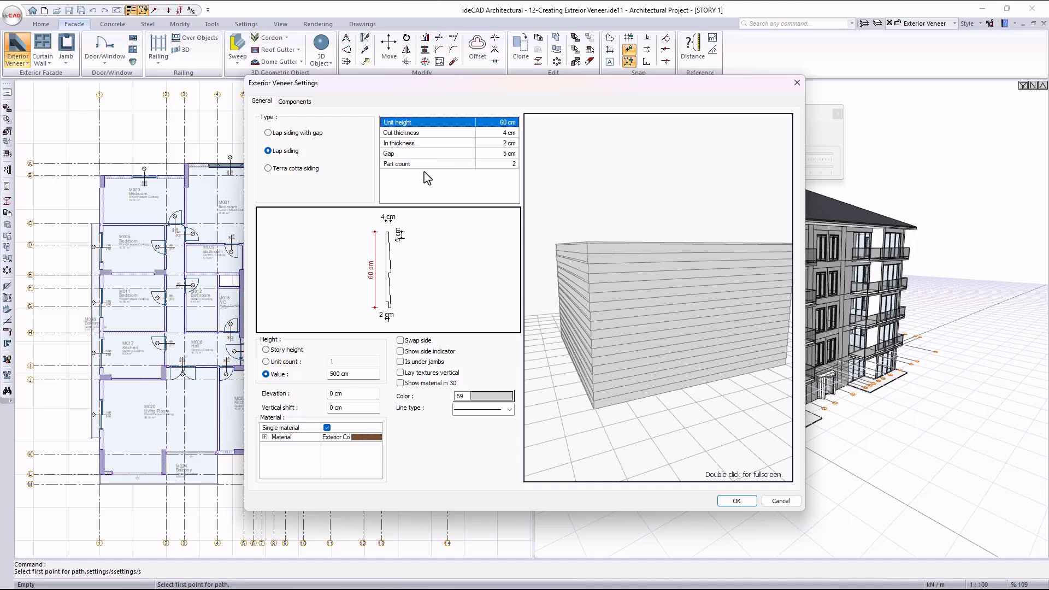
click(290, 172)
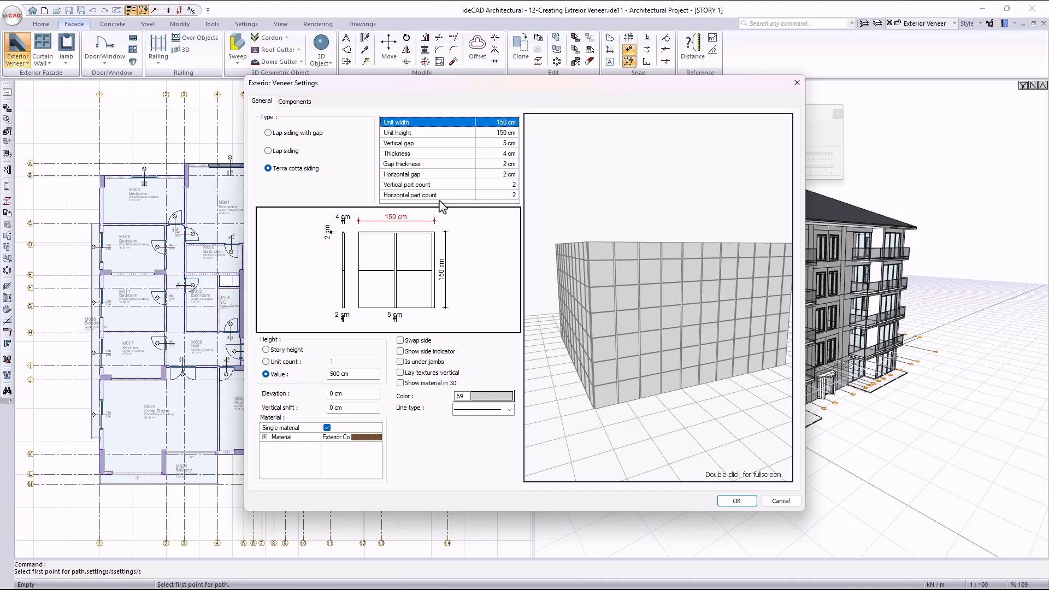
click(303, 134)
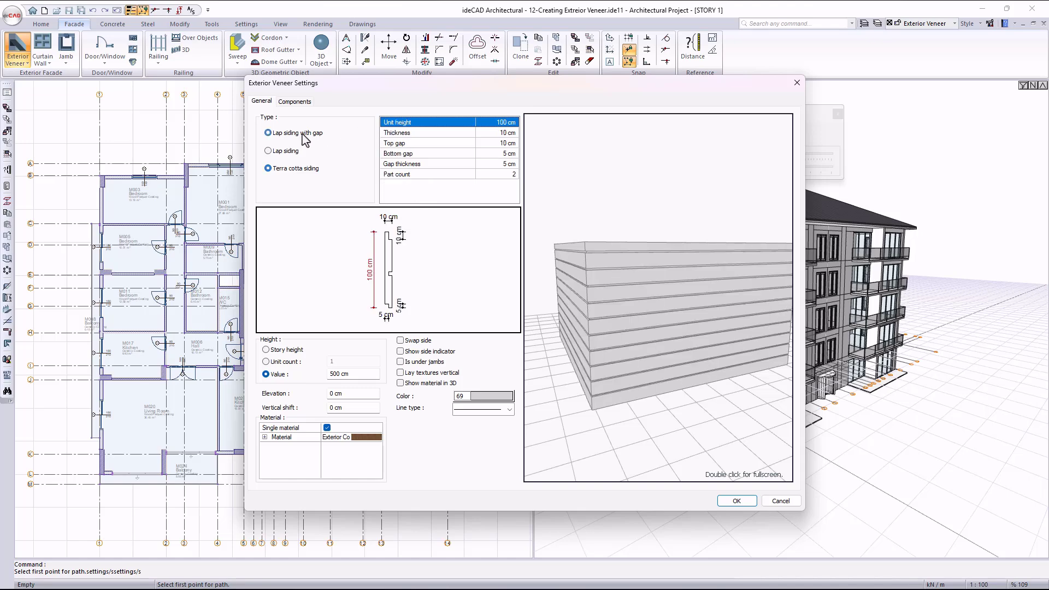
- Set the part count of the lap siding with gap to 10 and inspect the preview
click(494, 173)
text(10)
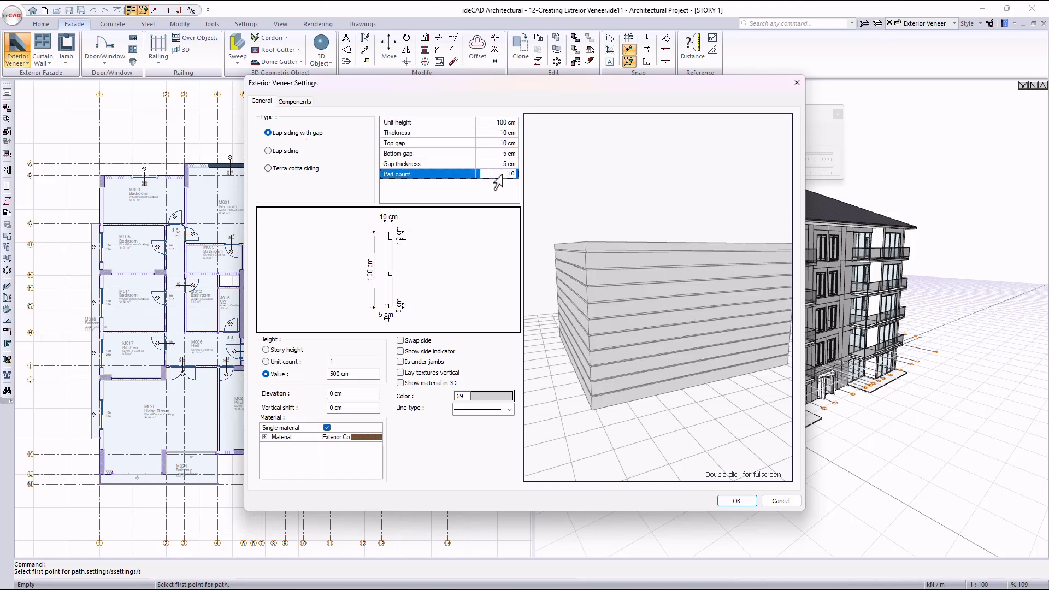
click(661, 327)
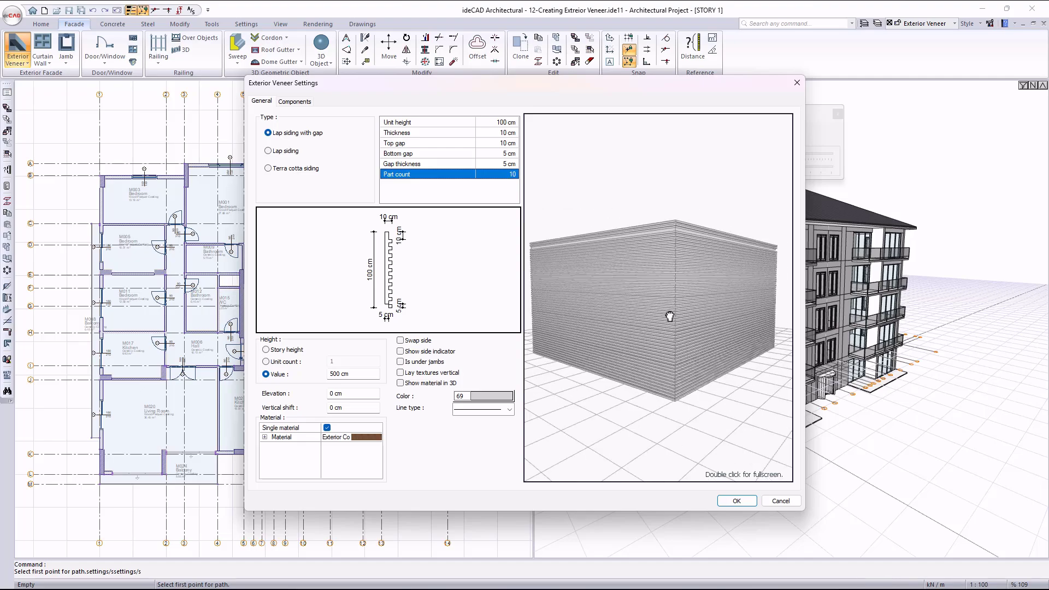
drag(663, 320, 630, 297)
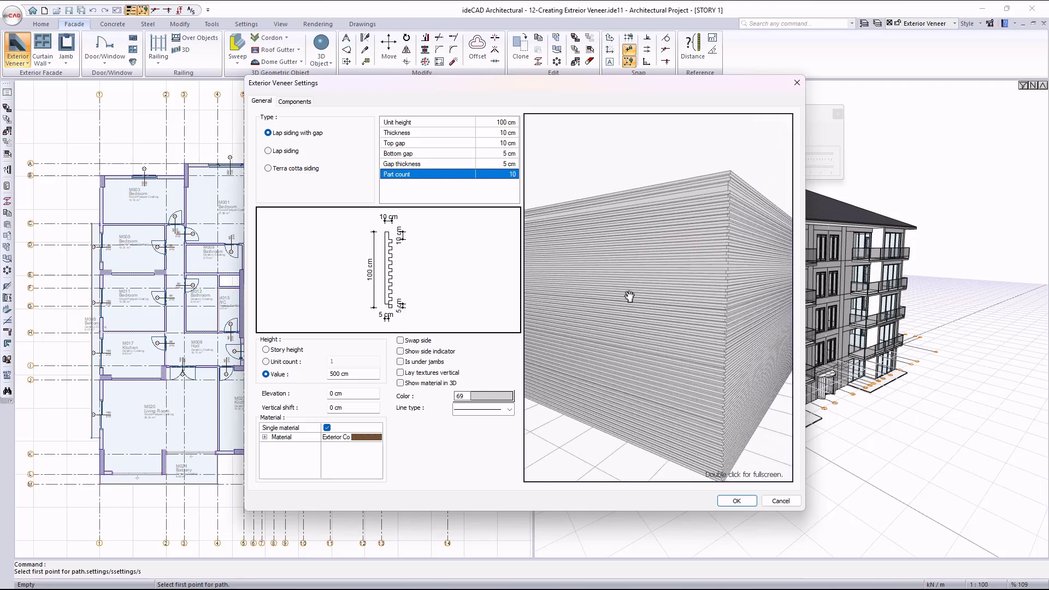
- Set the siding's unit height to 200 cm and its part count to 4
click(484, 125)
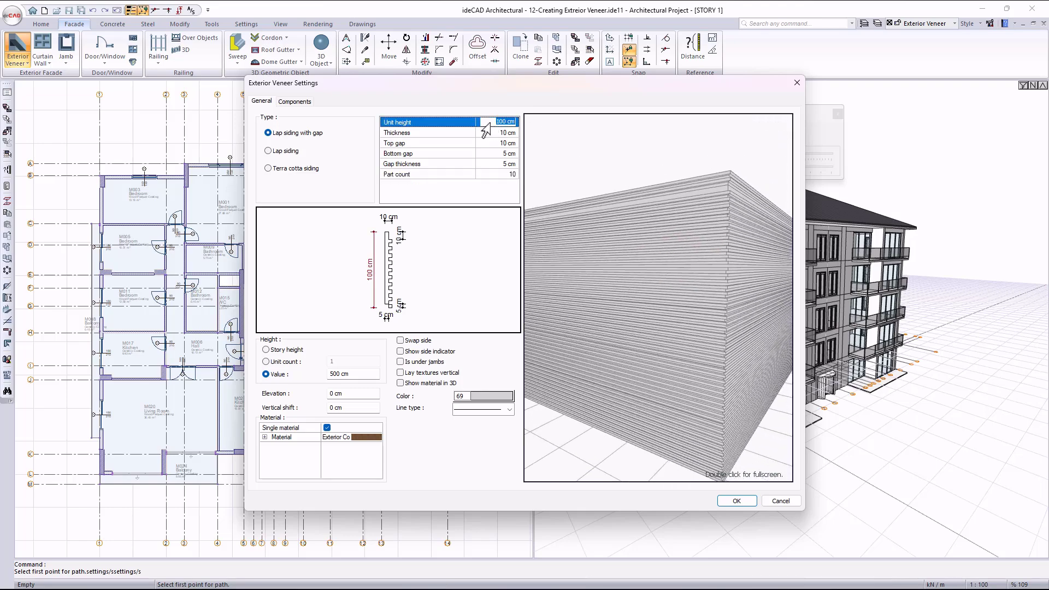
text(200)
key(Return)
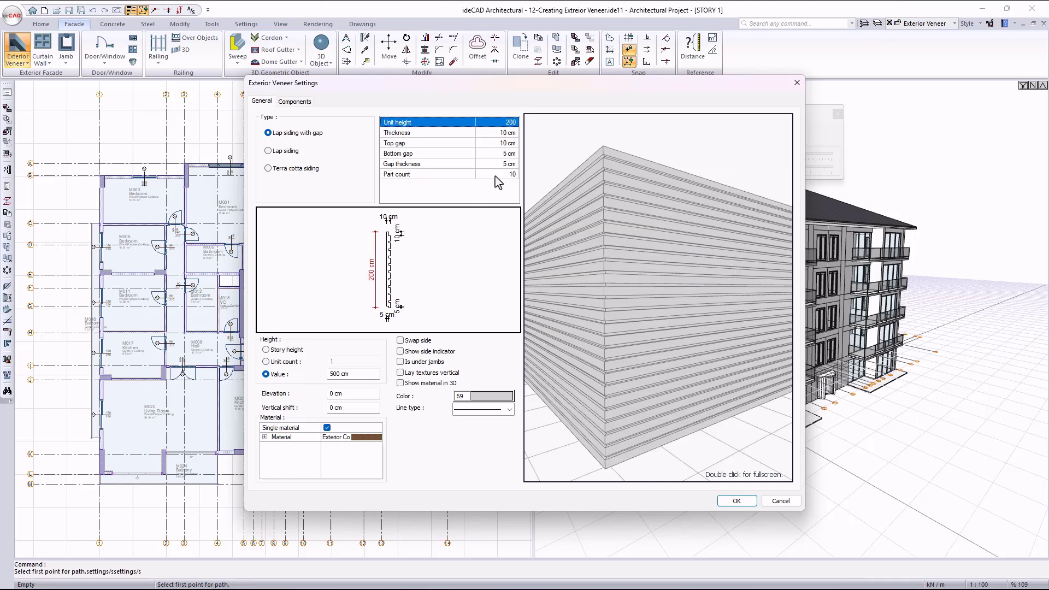
click(511, 175)
key(Return)
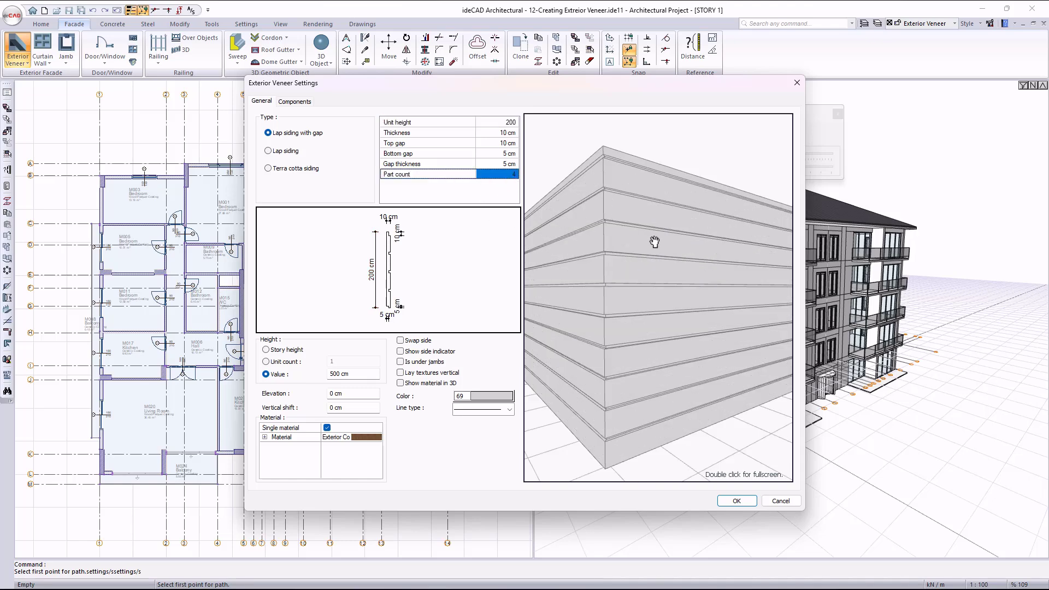
drag(655, 242, 647, 286)
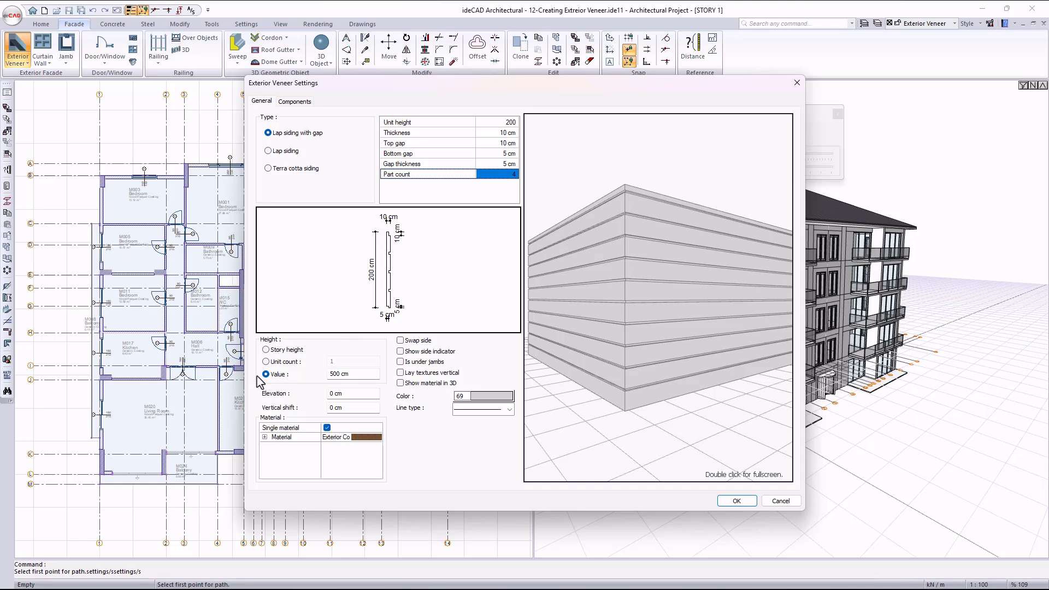
- Try defining the veneer height by story height and by unit count
click(278, 351)
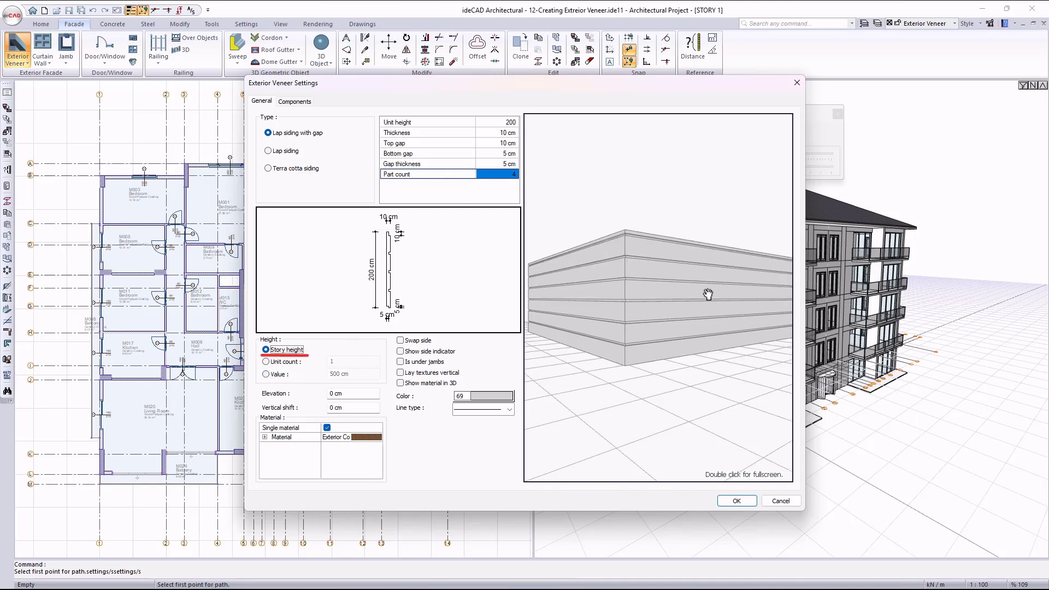
drag(719, 284, 686, 312)
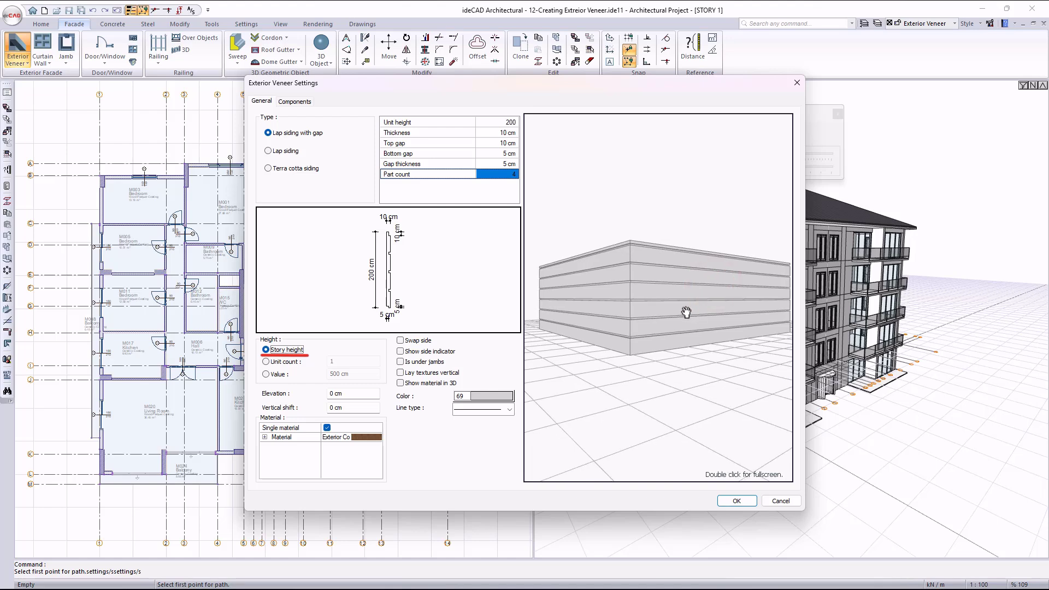
click(294, 363)
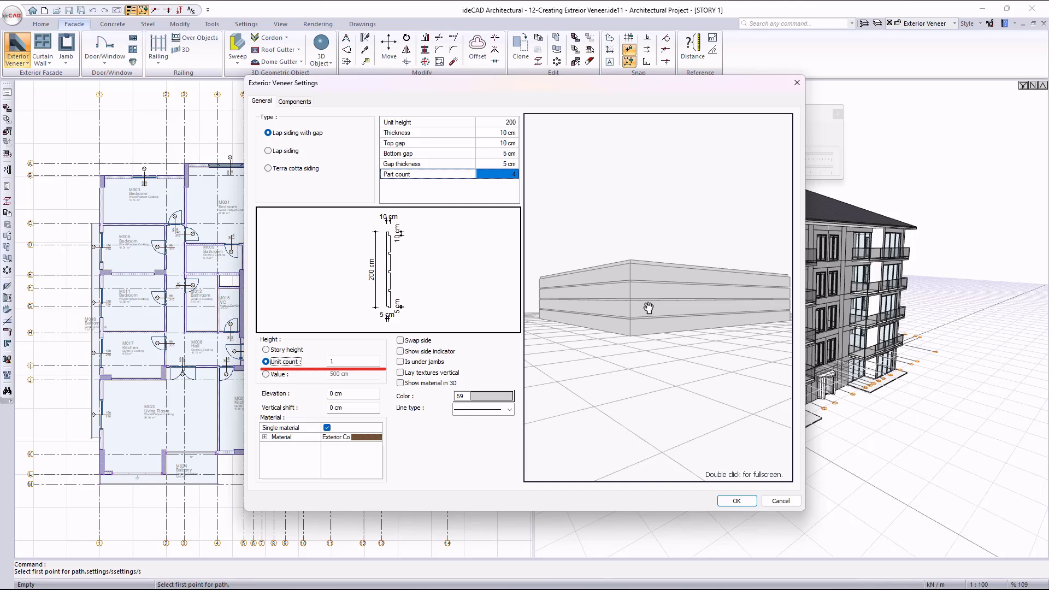
- Define the veneer height by value and set it to 600 cm
click(278, 375)
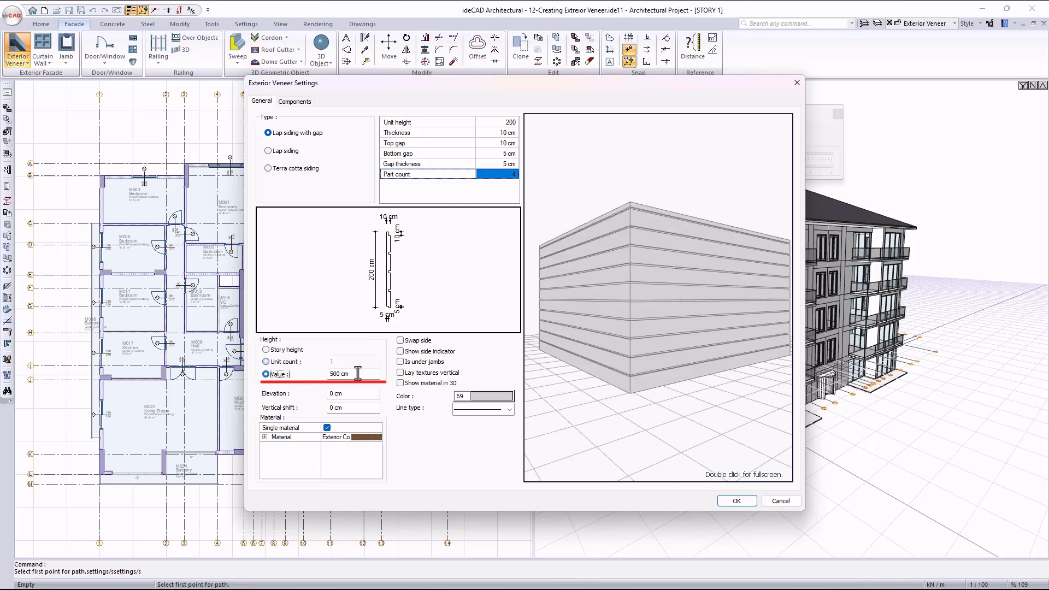
drag(359, 374, 321, 376)
text(600)
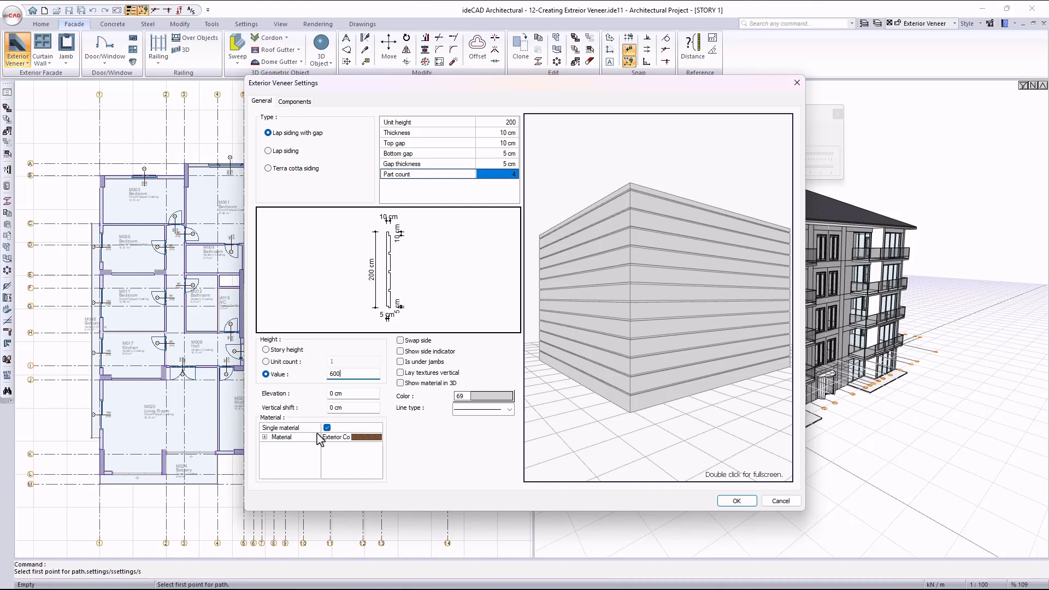
- Review the material's texture properties and try the Swap side and Show side indicator options
click(265, 438)
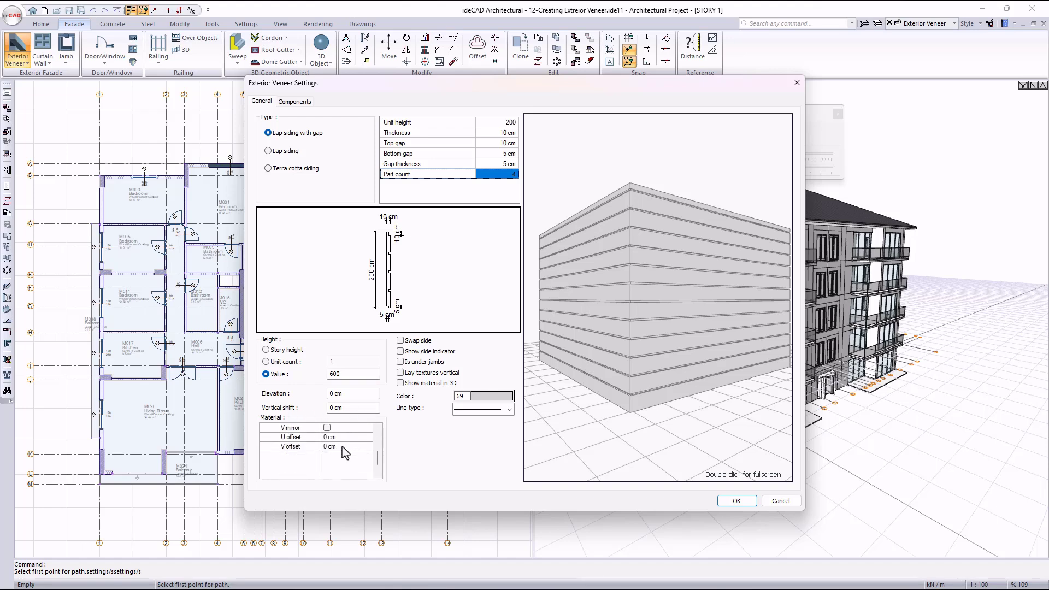
scroll(342, 449, up, 1)
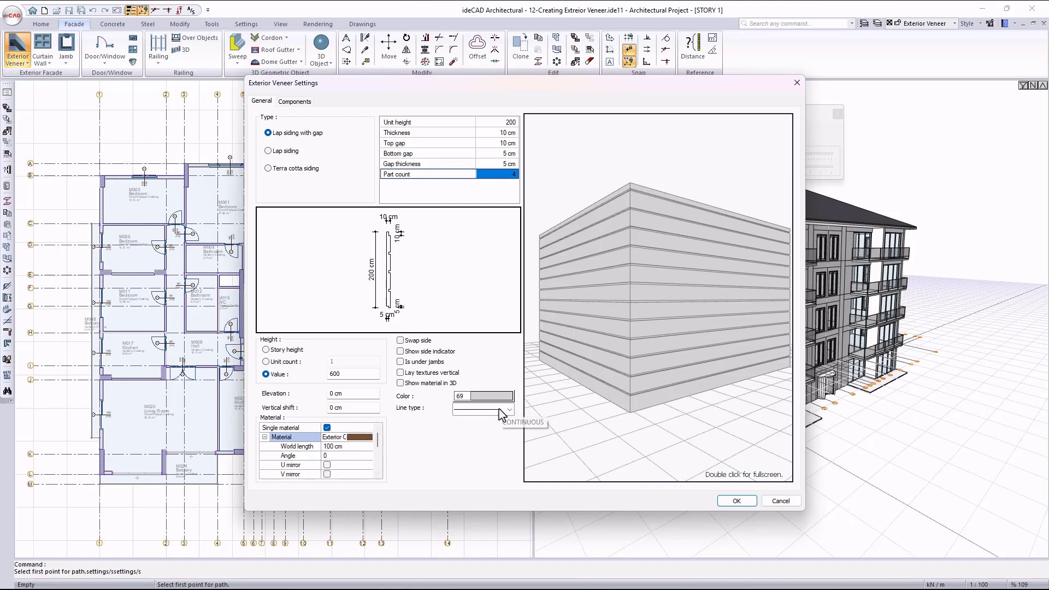
click(417, 344)
click(417, 345)
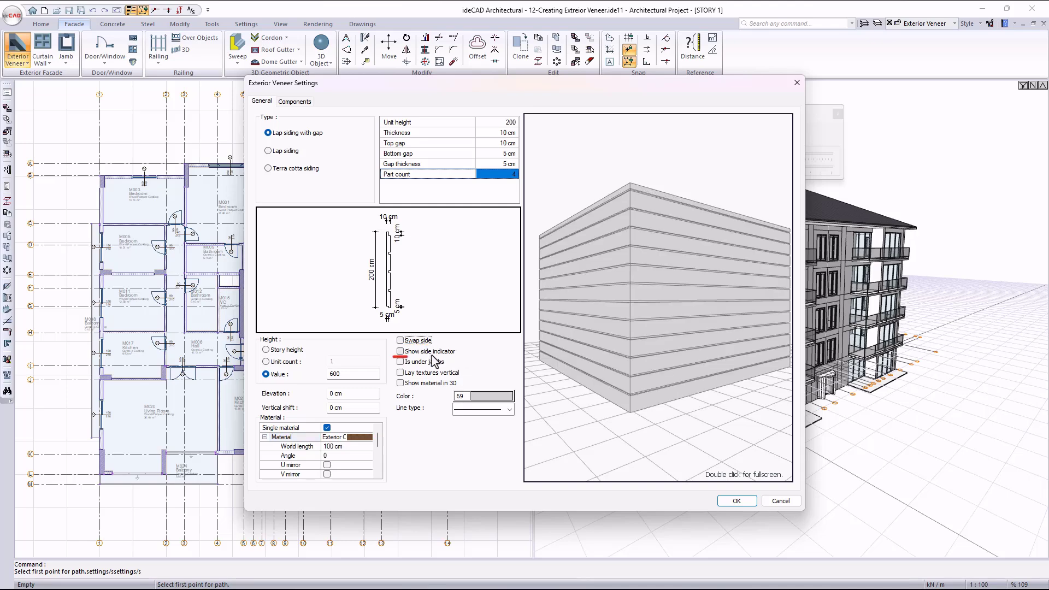
click(444, 351)
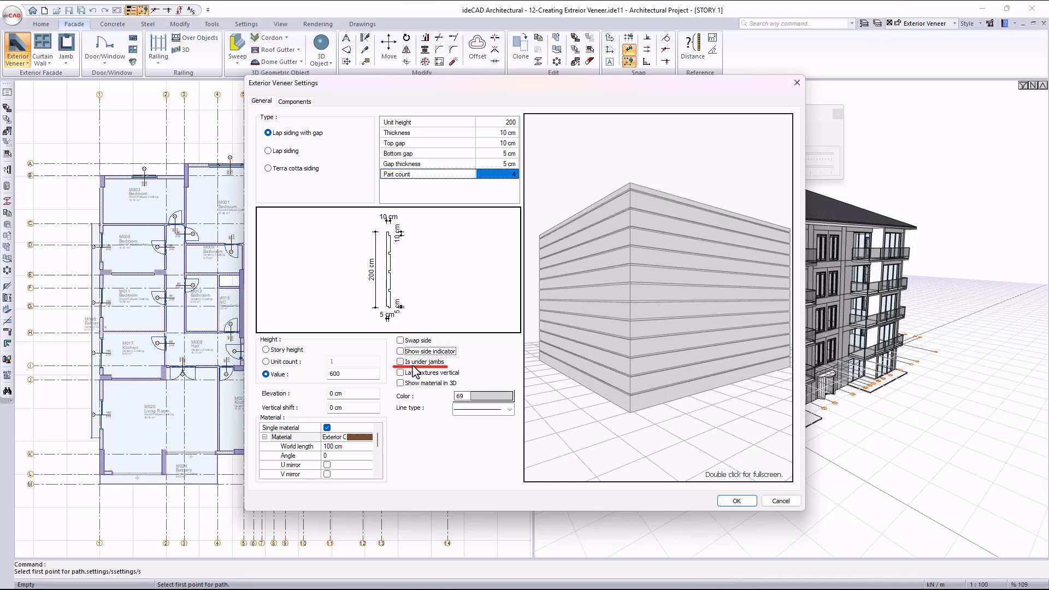
- Show the veneer's material in 3D, briefly previewing vertically laid textures, and accept the settings
click(433, 385)
mouse_move(682, 310)
mouse_down()
mouse_move(634, 316)
mouse_move(632, 331)
mouse_up()
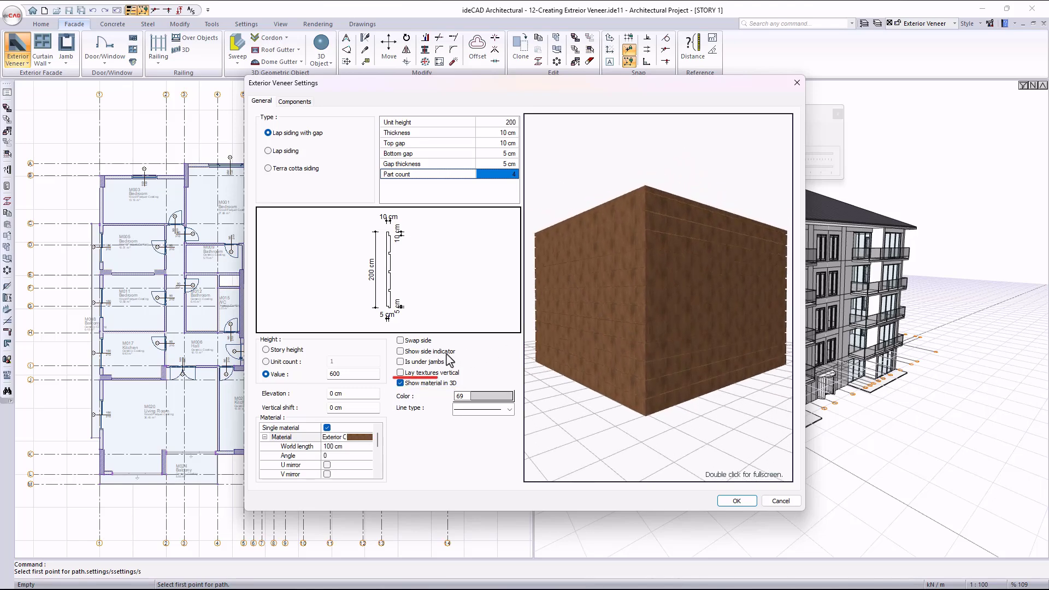
click(421, 377)
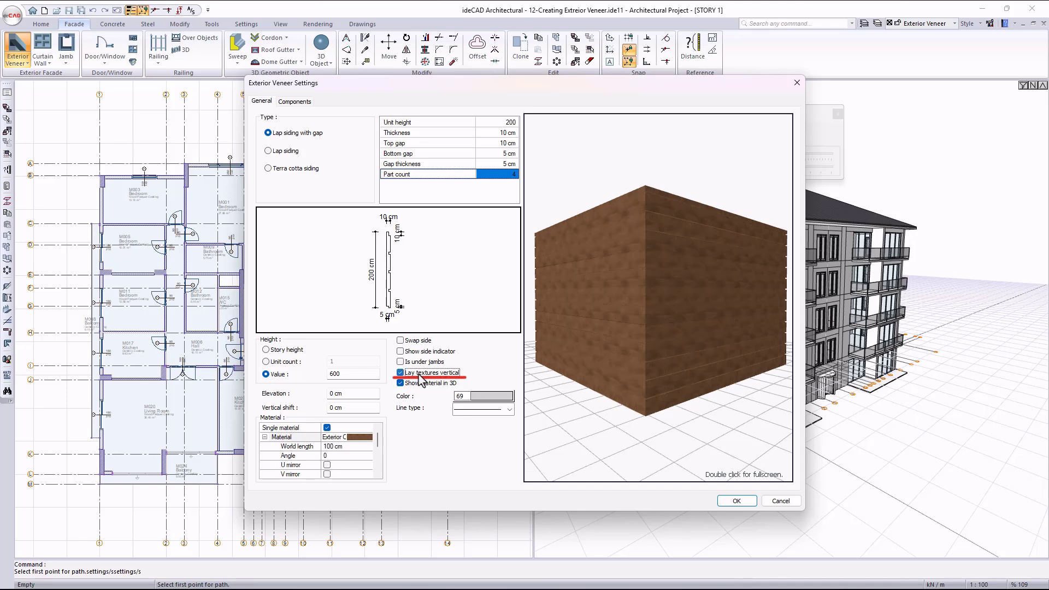
click(421, 377)
click(736, 502)
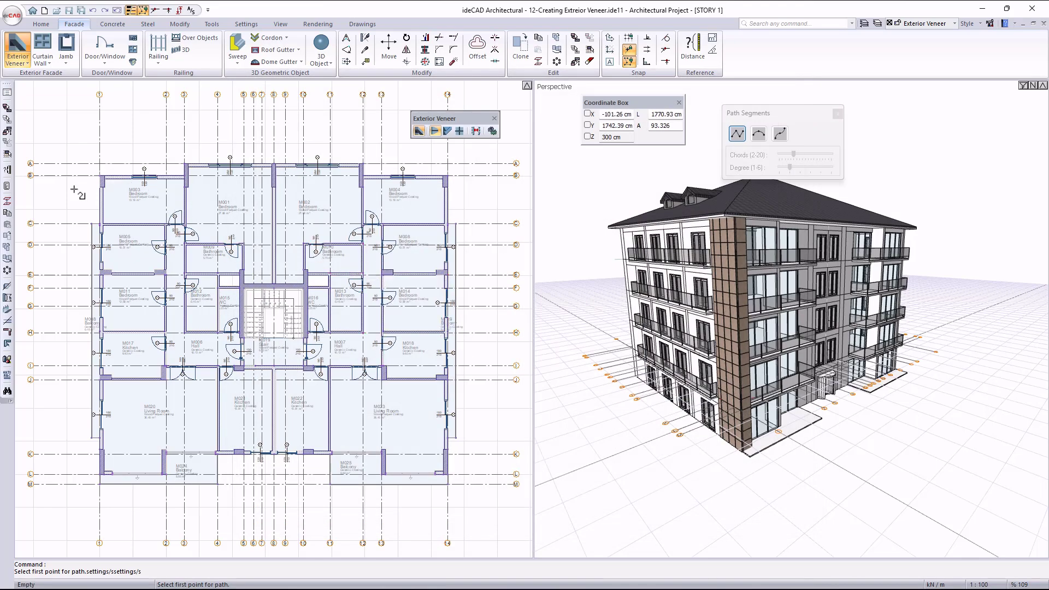
- Draw the veneer path along bedroom M003's outer walls, from the M005 partition around the corner column to the projecting column beside bedroom M003
scroll(75, 190, up, 8)
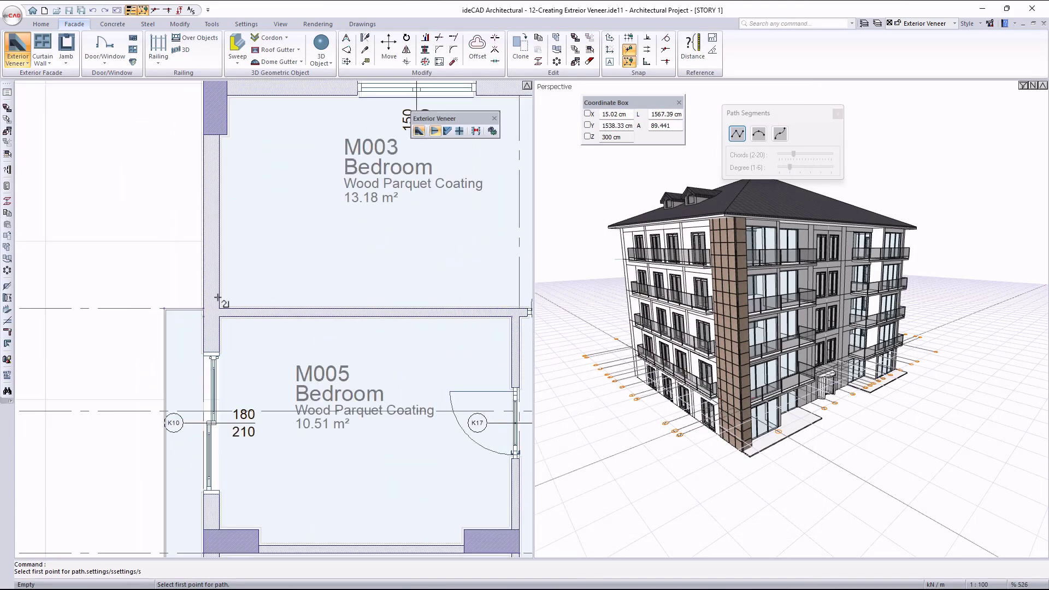
click(204, 308)
middle_drag(179, 184, 211, 377)
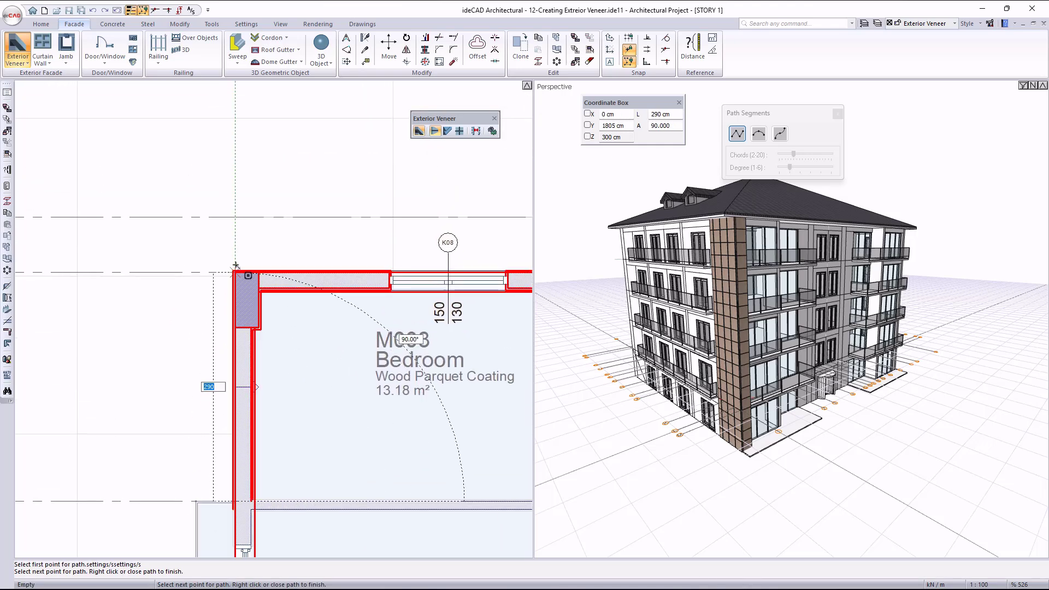
click(235, 273)
scroll(195, 239, down, 2)
scroll(486, 247, up, 3)
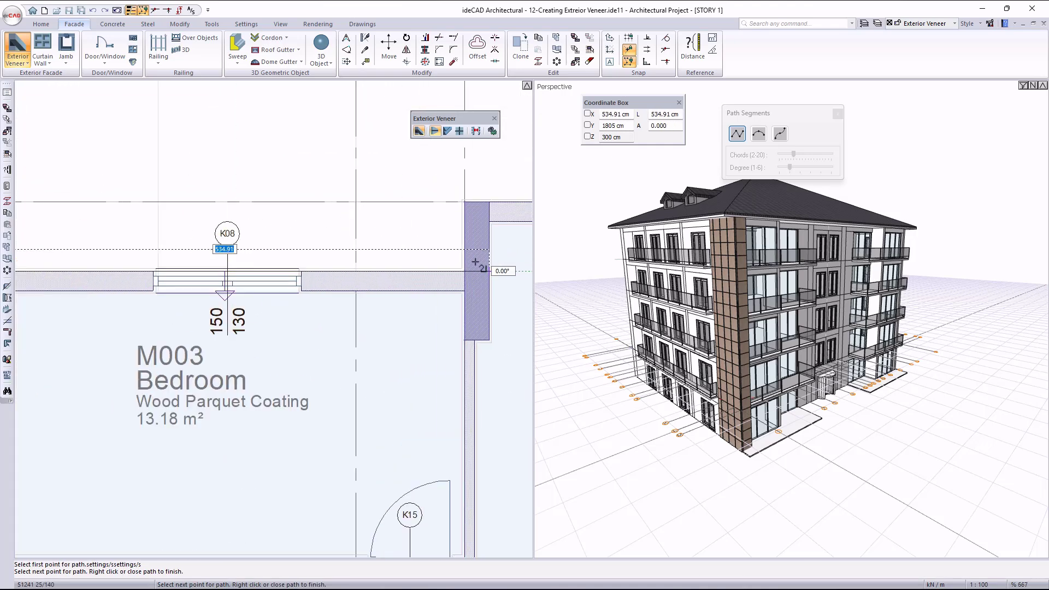
click(465, 271)
scroll(360, 224, down, 3)
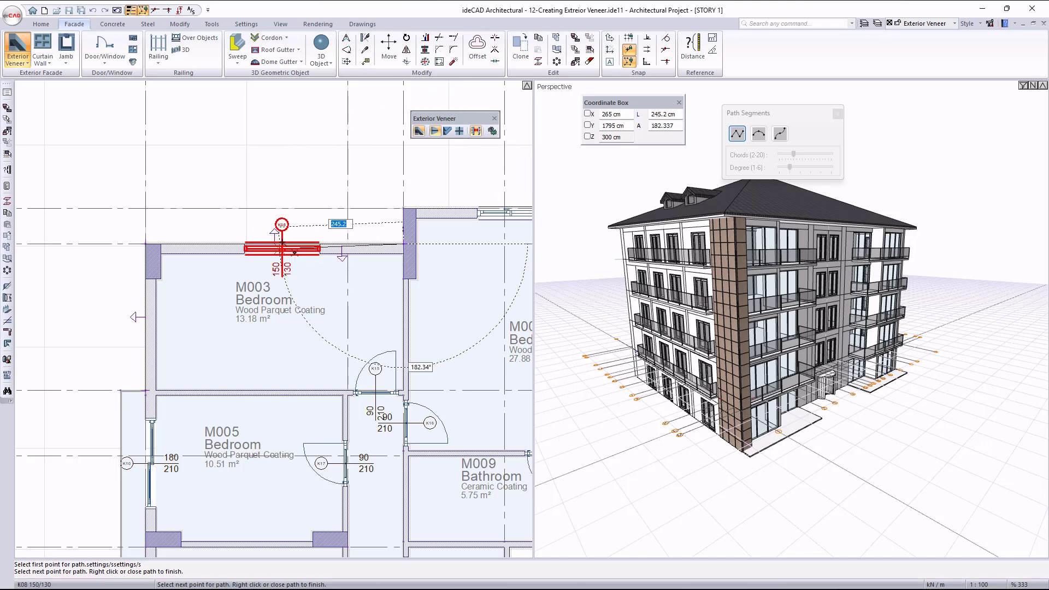
right_click(319, 223)
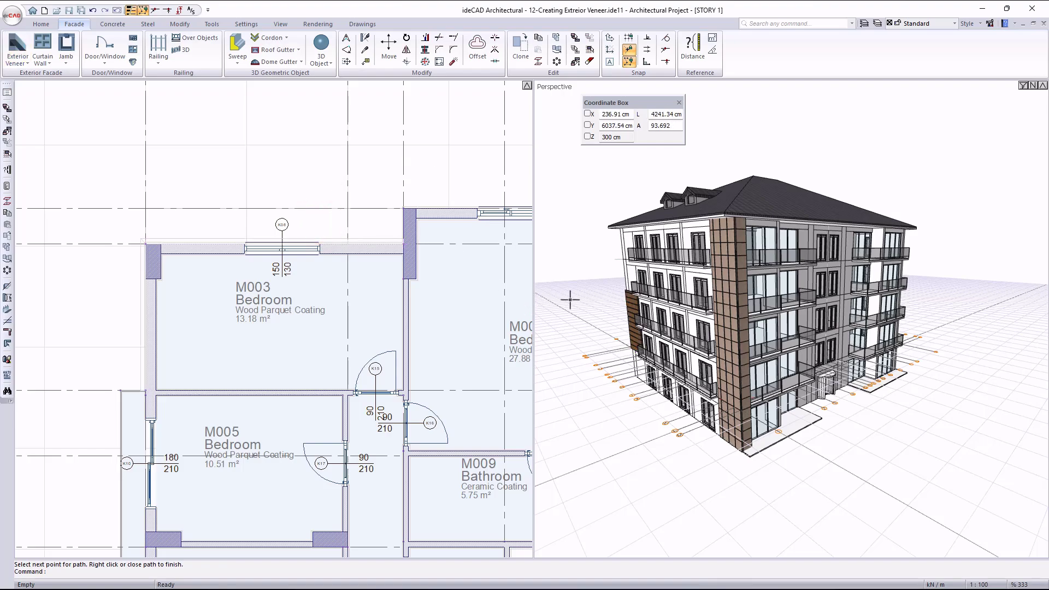
- Set the placed lap siding with gap veneer's height to 1500 cm and its elevation to -300 cm
scroll(623, 315, up, 5)
middle_drag(623, 315, 1027, 285)
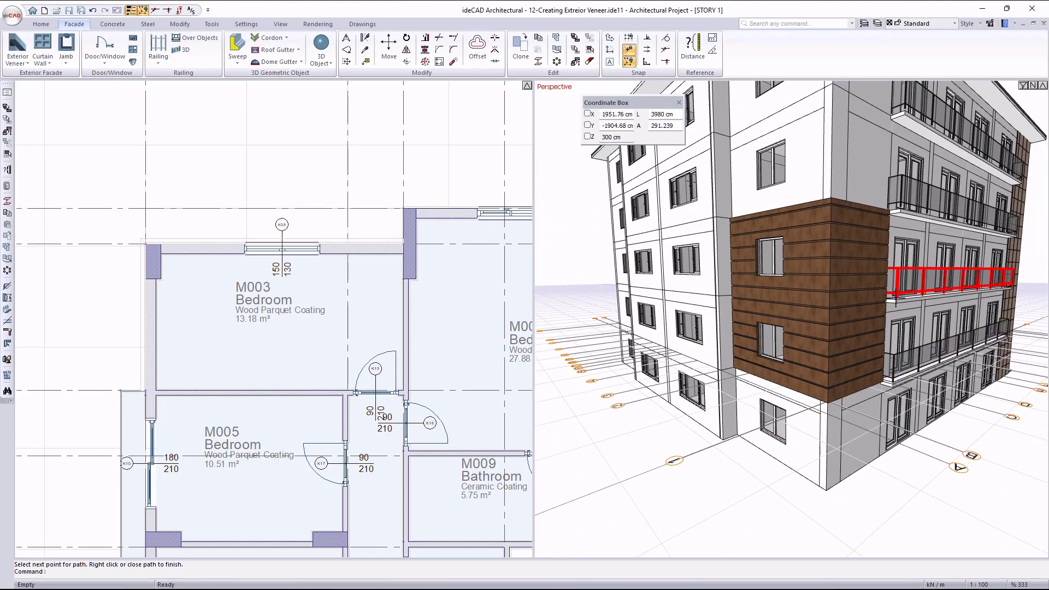
double_click(839, 290)
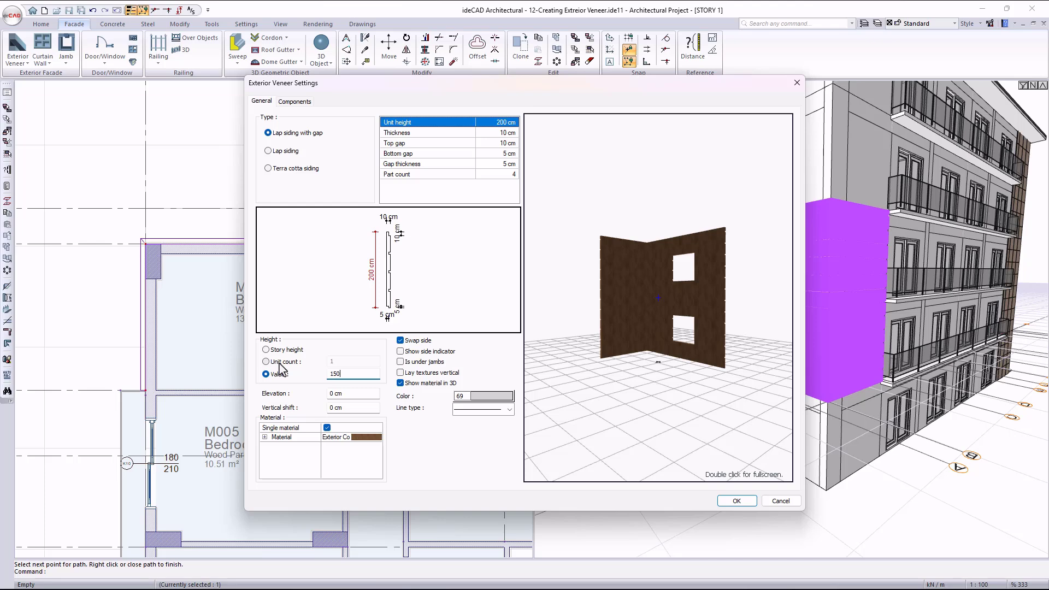
drag(659, 294, 556, 372)
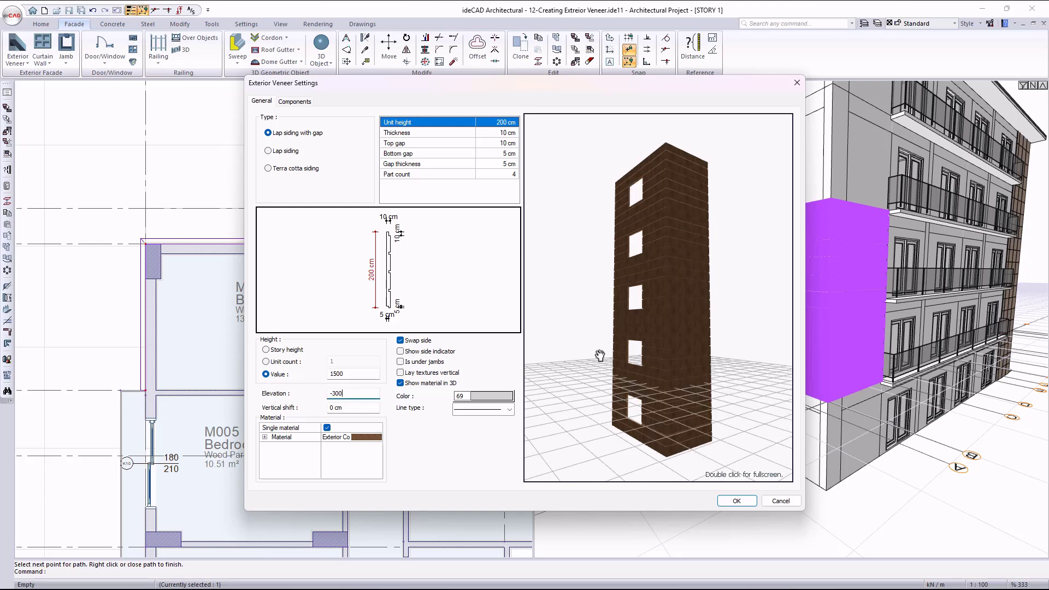
drag(671, 328, 676, 335)
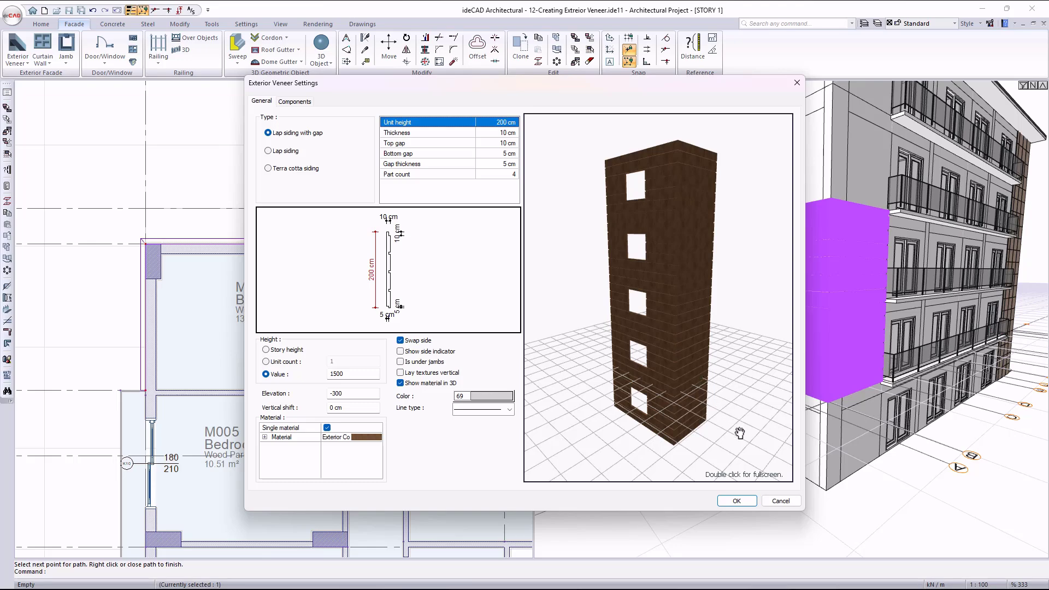
click(743, 503)
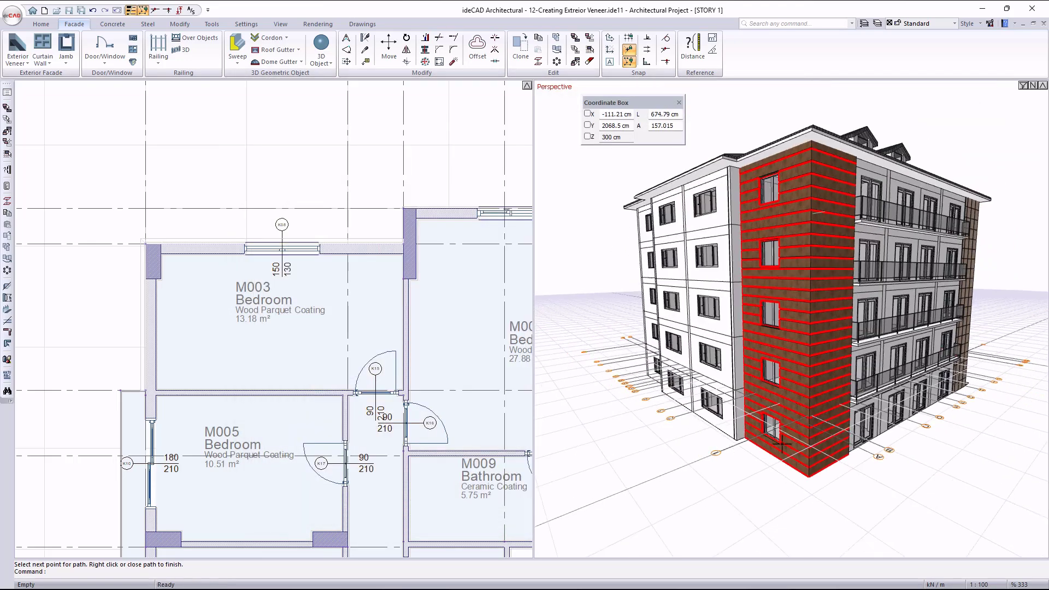
- Delete the middle-story window from the wall covered by the lap siding with gap veneer
scroll(783, 431, up, 2)
scroll(787, 428, up, 3)
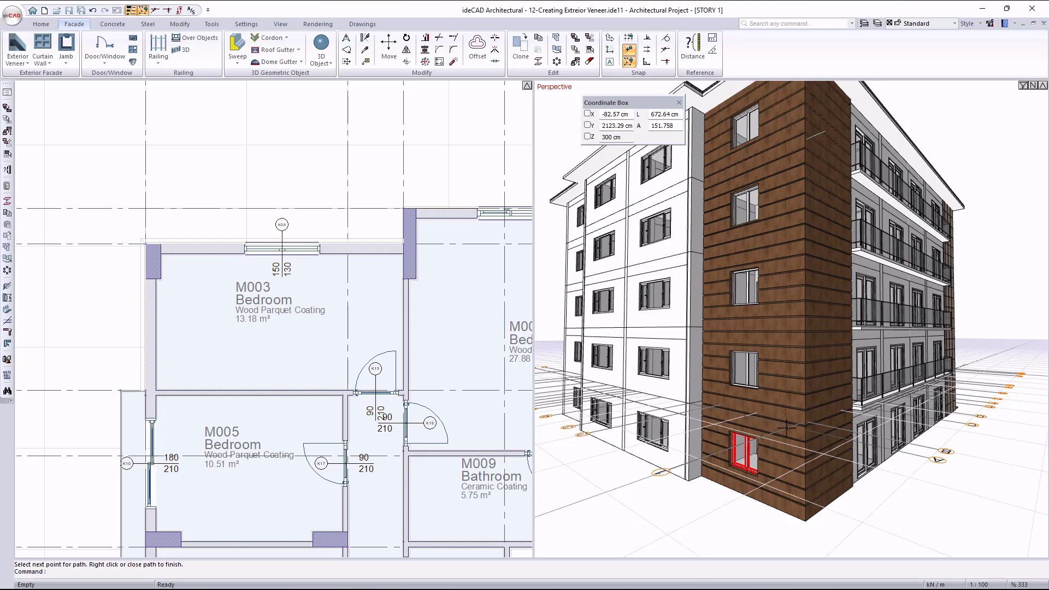
click(753, 292)
key(Delete)
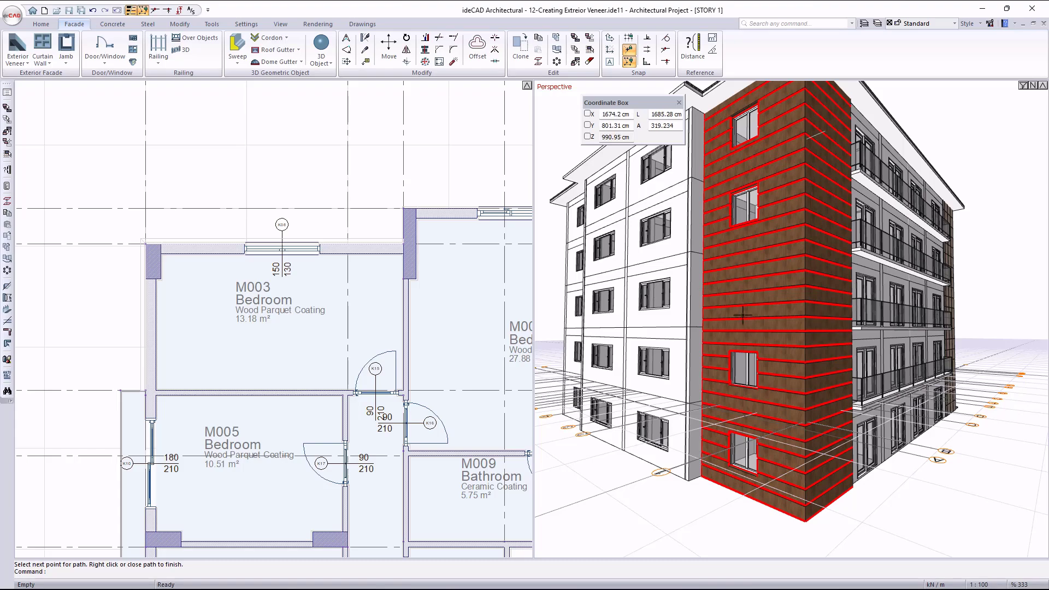
- Change the tall corner veneer's type to lap siding with a unit height of 150 cm and a part count of 3
ctrl+middle_drag(710, 370, 1007, 427)
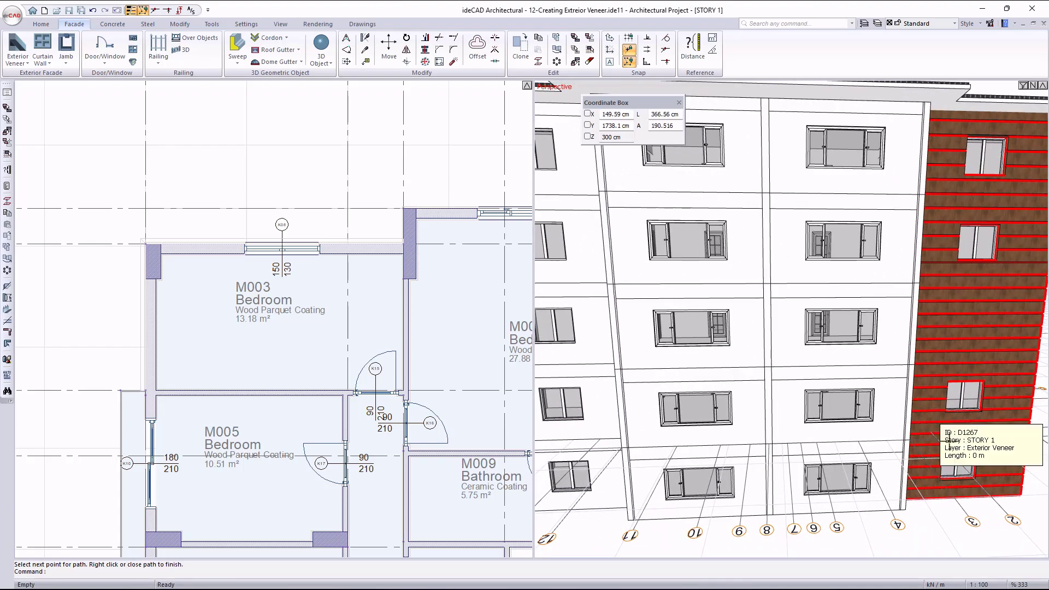
scroll(956, 426, up, 5)
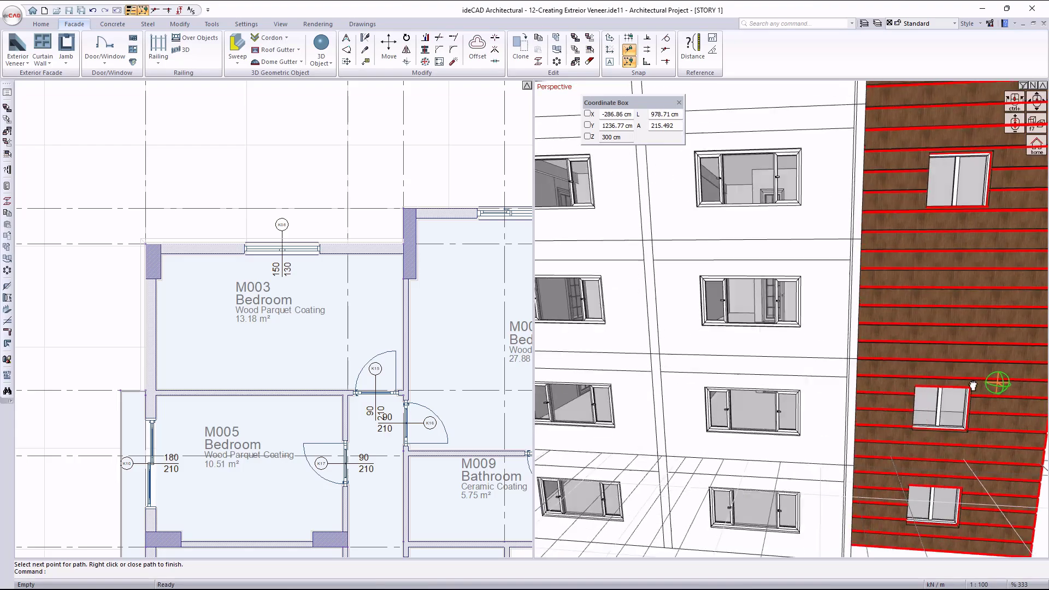
middle_drag(947, 388, 795, 403)
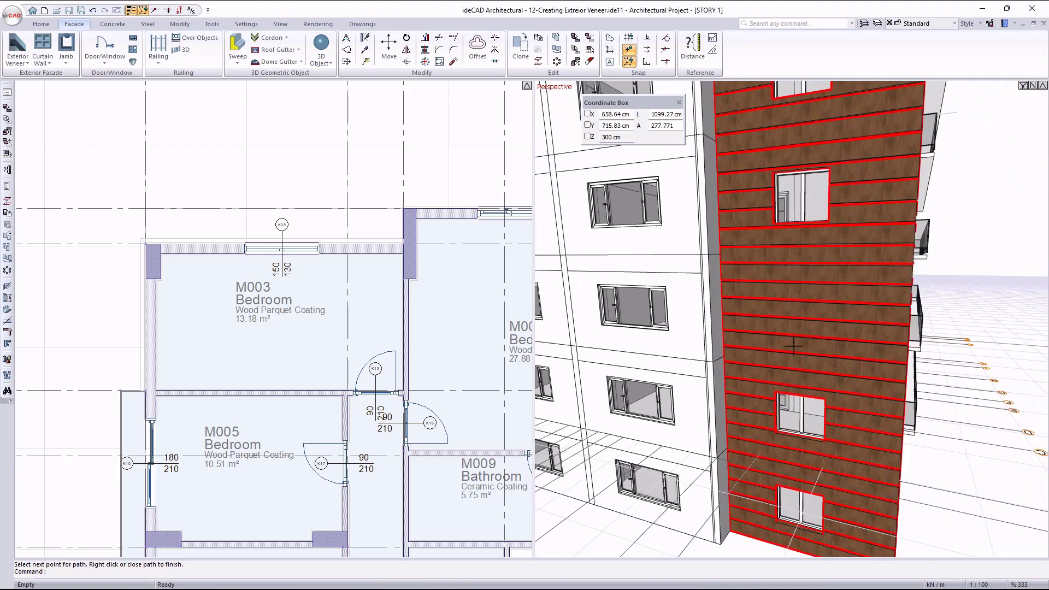
click(791, 330)
double_click(791, 330)
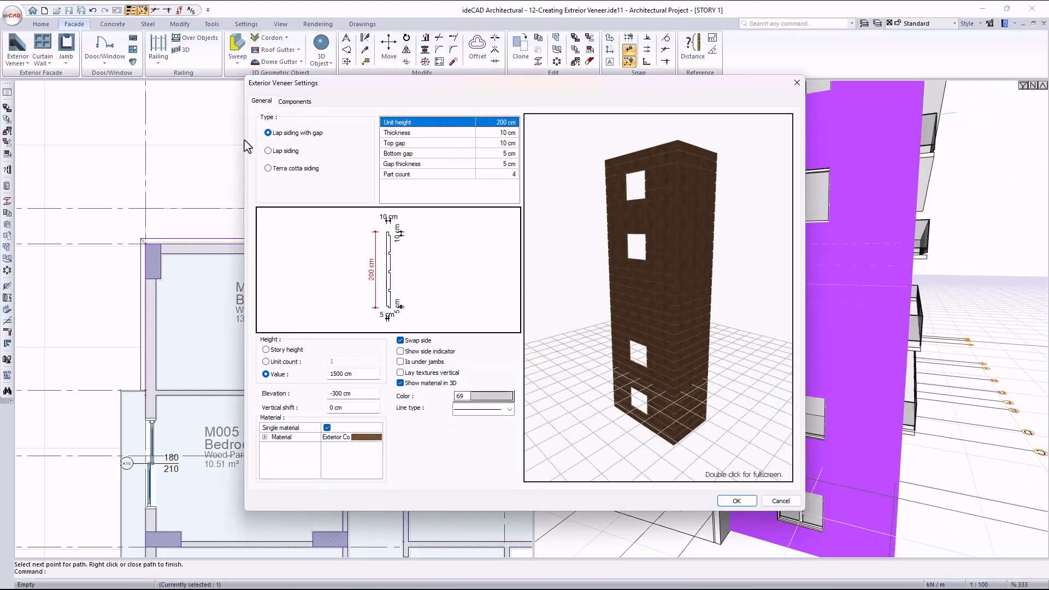
click(269, 151)
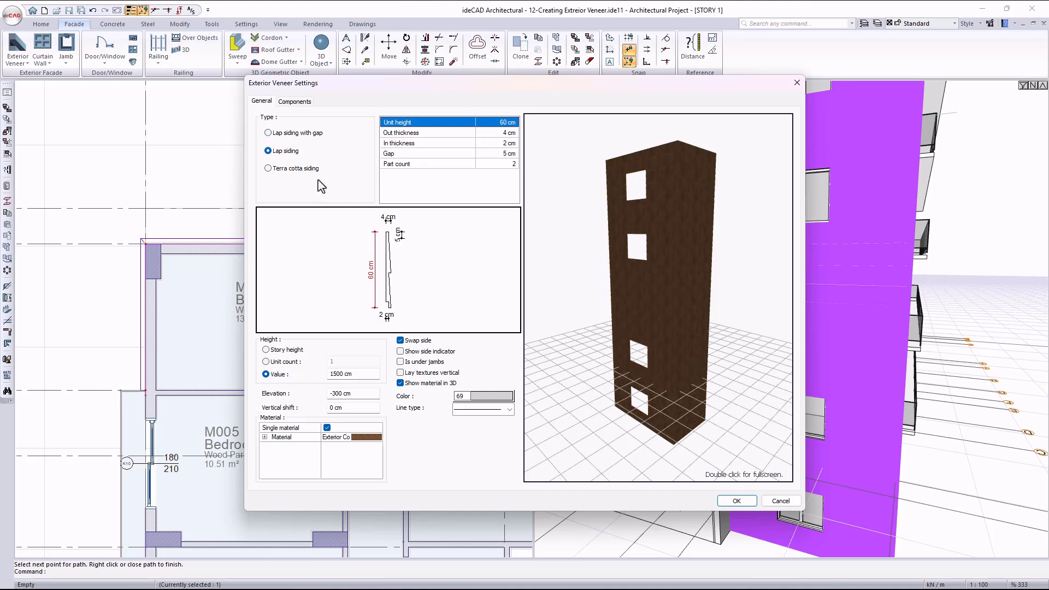
click(483, 124)
click(516, 165)
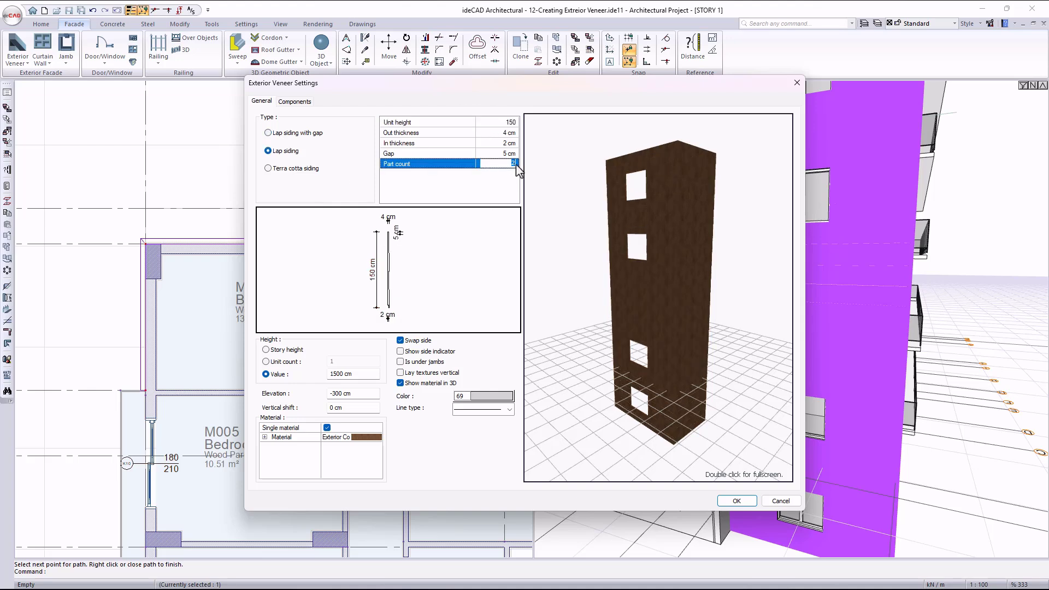
text(3)
click(737, 501)
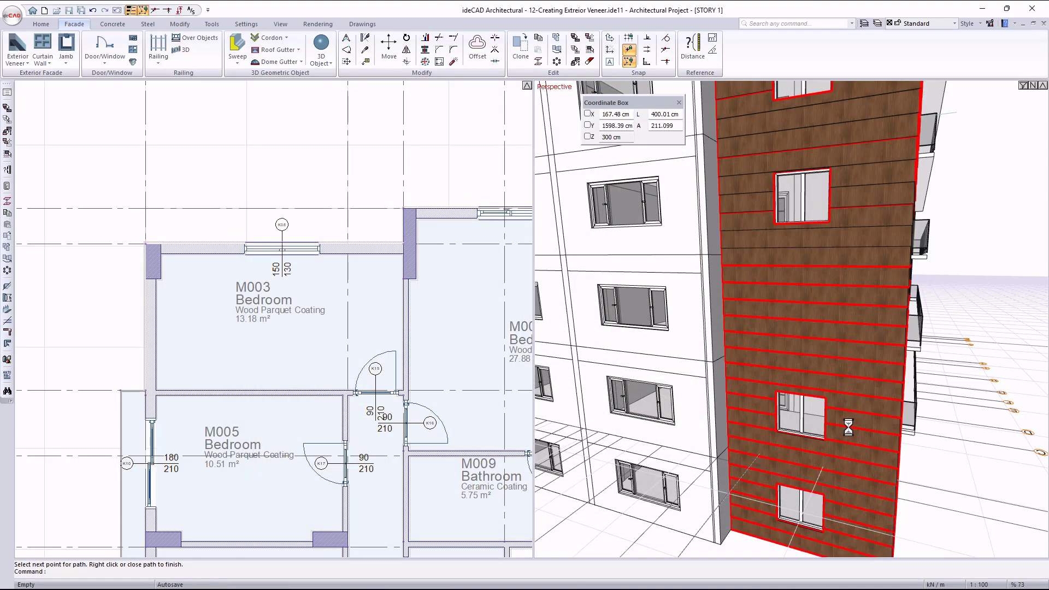
- Place a terra cotta siding veneer along bedroom M004's outer walls, from the projecting column around the building corner to the M008 partition
scroll(887, 352, down, 4)
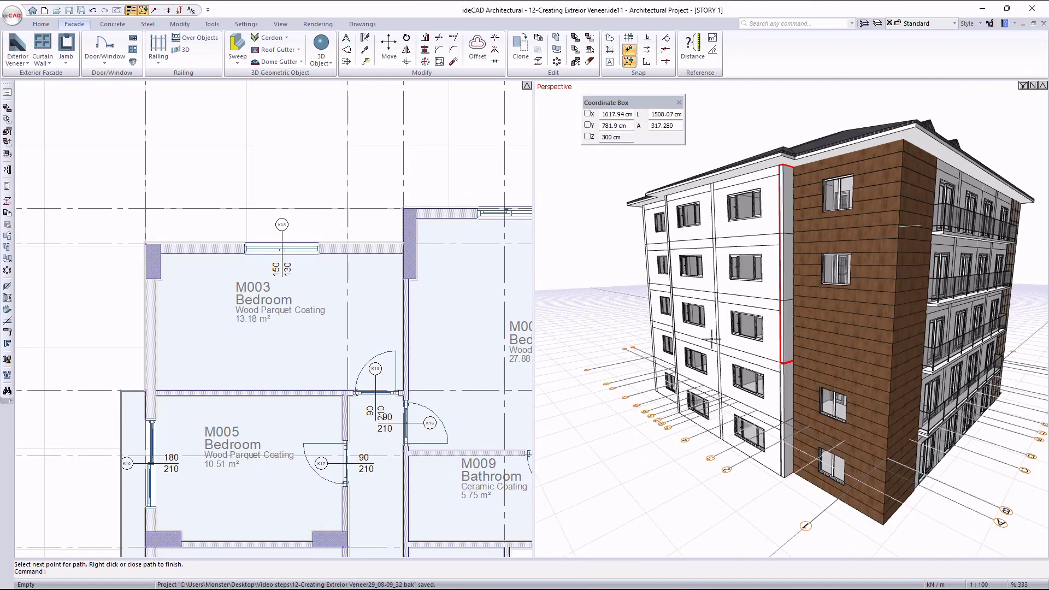
middle_drag(658, 325, 823, 353)
scroll(822, 353, up, 3)
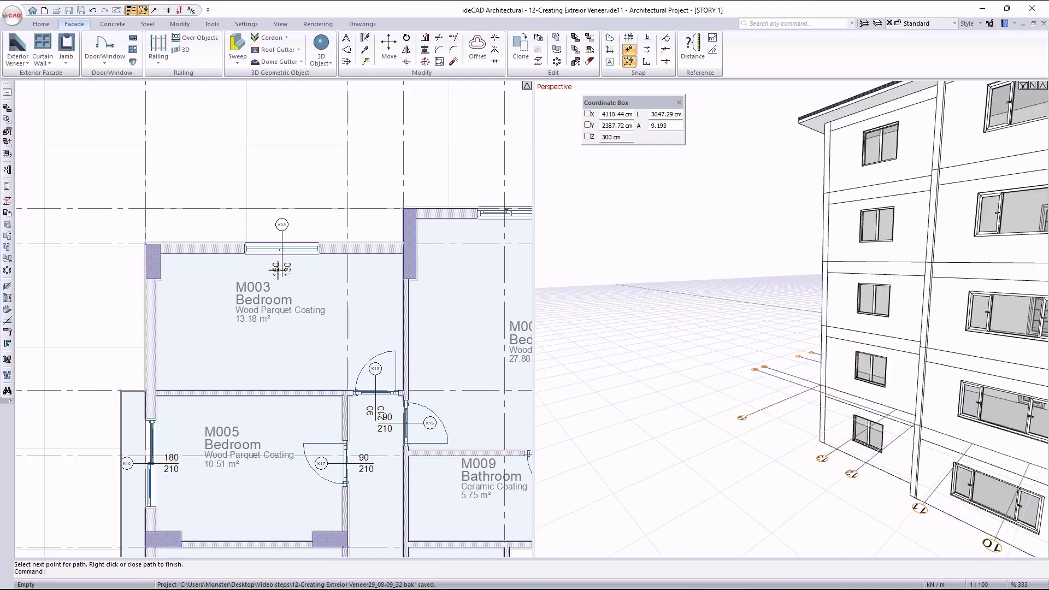
scroll(412, 233, down, 4)
scroll(404, 238, up, 8)
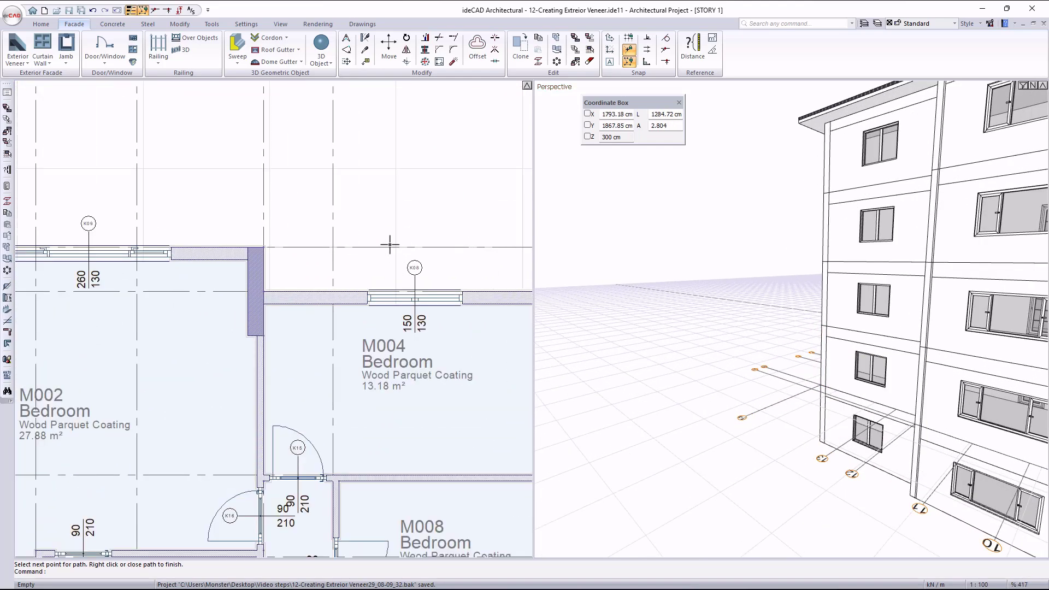
click(17, 48)
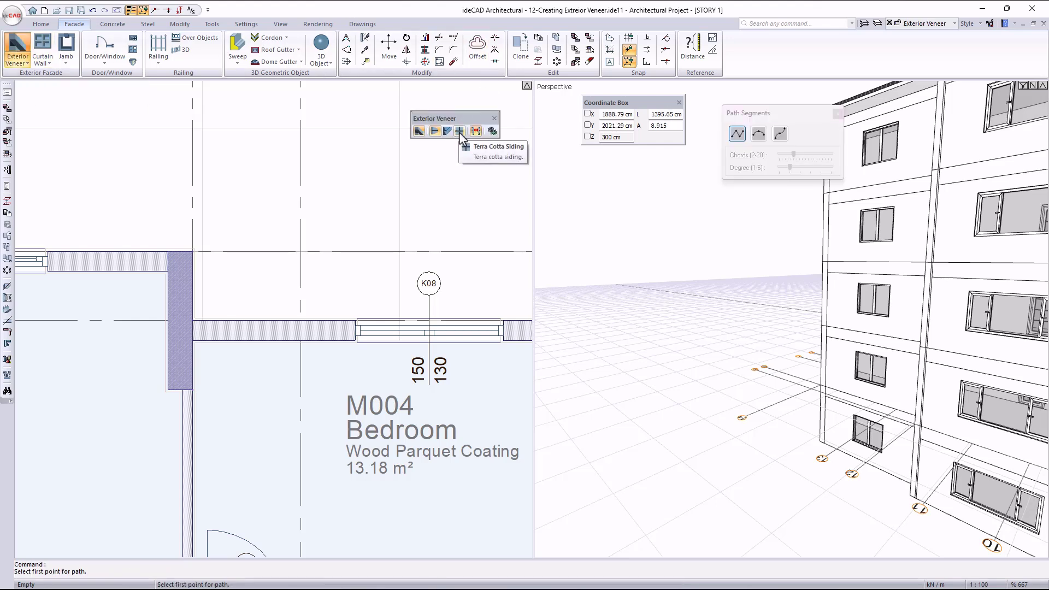
drag(451, 111, 123, 102)
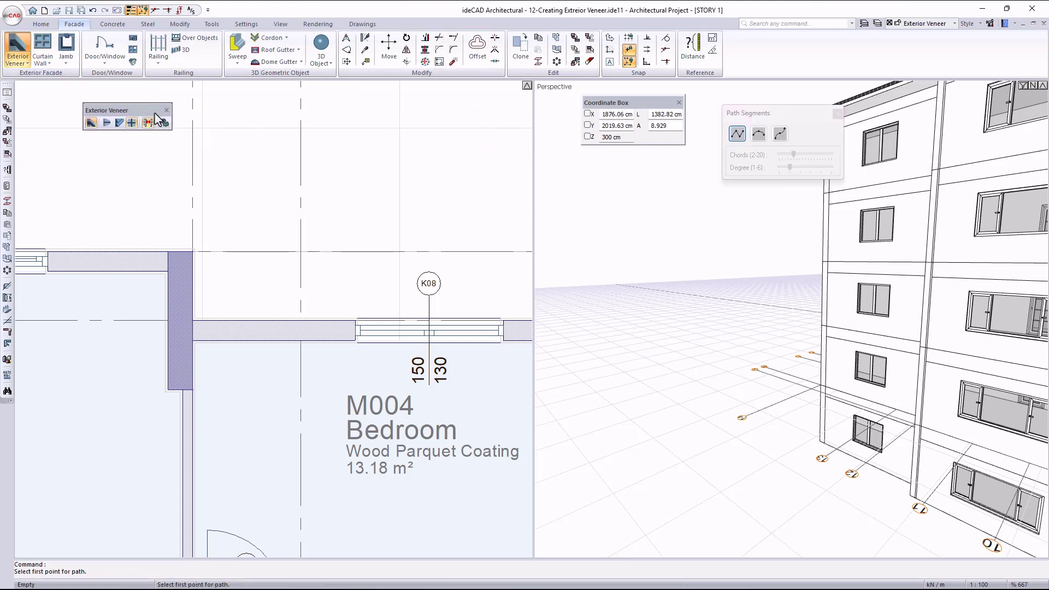
click(192, 320)
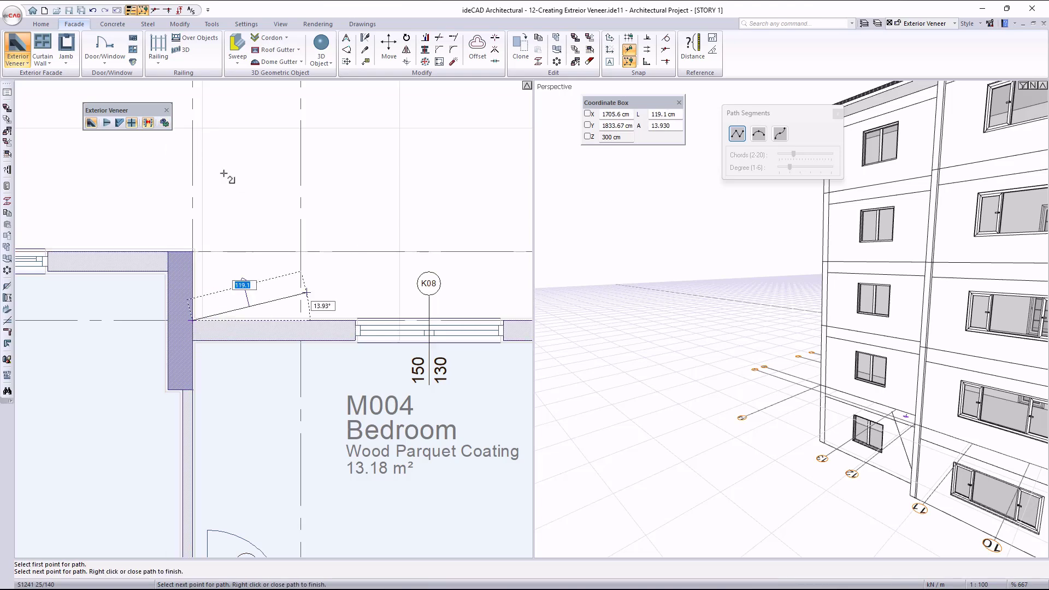
scroll(284, 177, down, 1)
middle_drag(377, 199, 145, 192)
scroll(360, 266, up, 3)
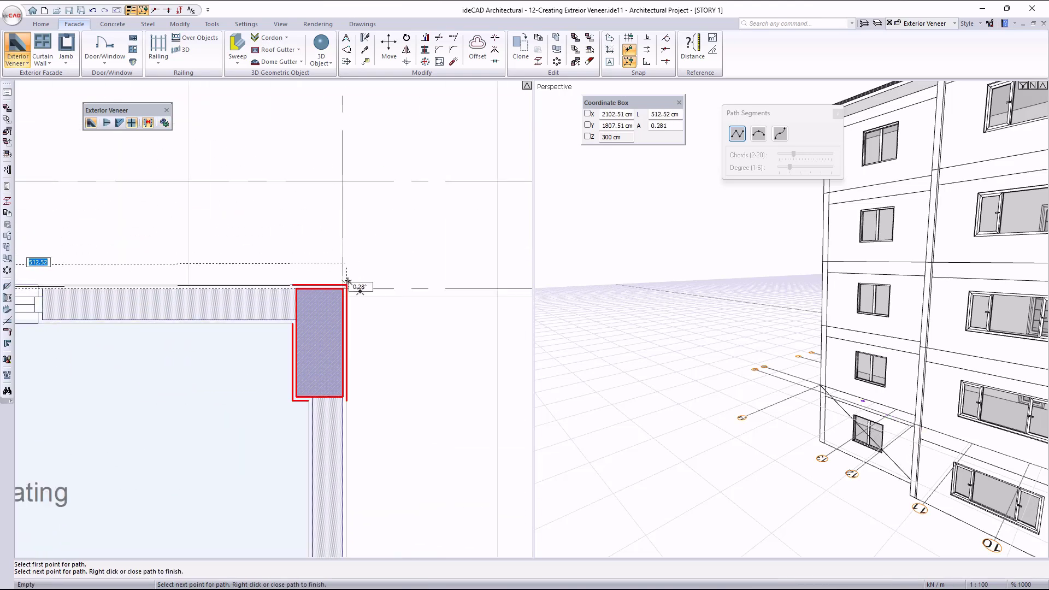
click(344, 287)
scroll(343, 164, down, 4)
scroll(339, 381, up, 5)
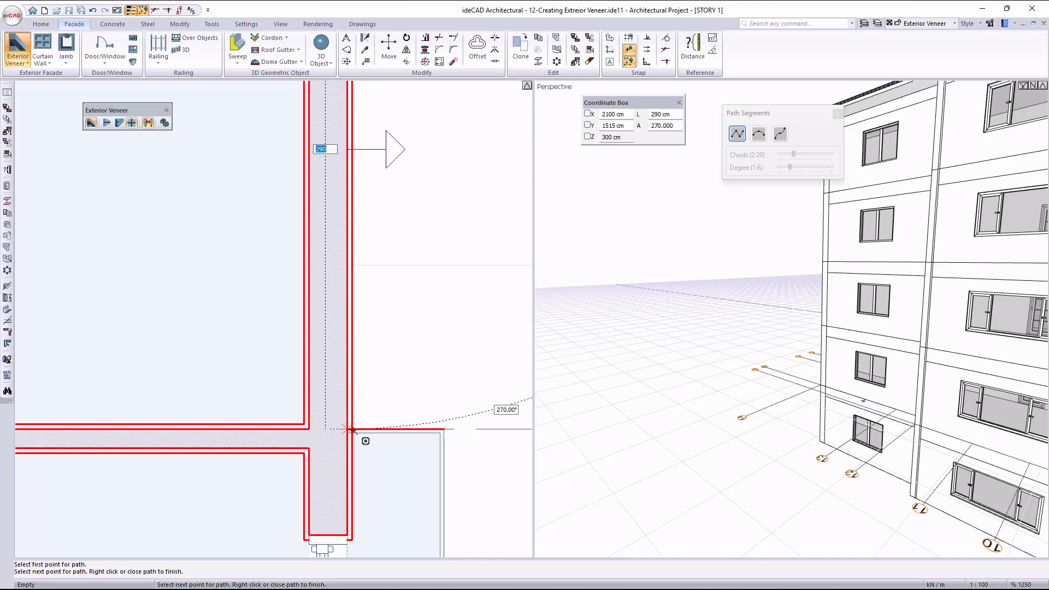
click(348, 429)
scroll(427, 352, down, 3)
right_click(447, 286)
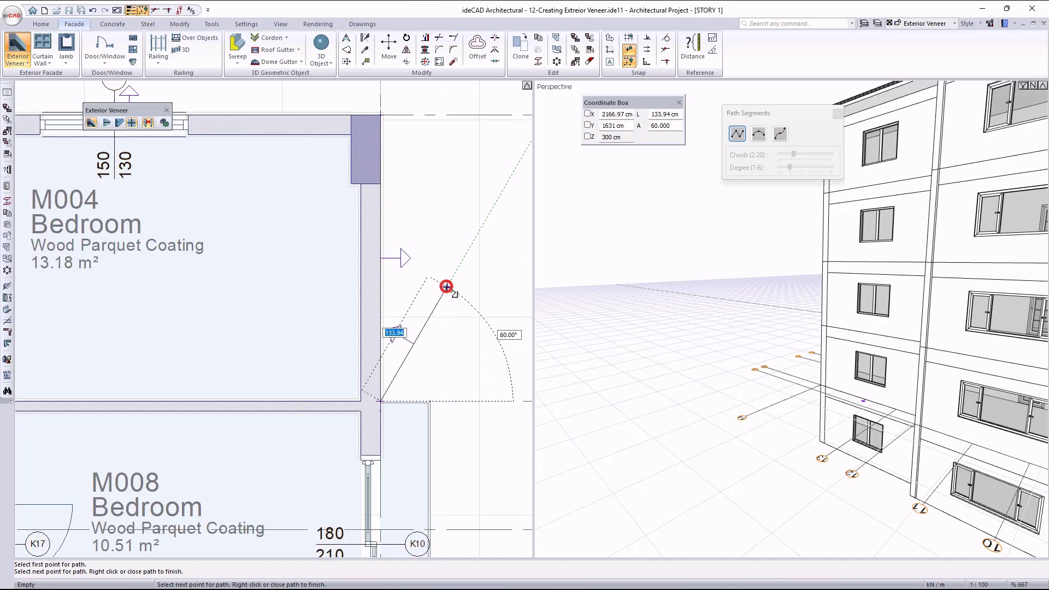
- Set the terra cotta veneer's height to 900 cm and lower its elevation so that it also covers the ground story
scroll(869, 304, up, 2)
shift+middle_drag(764, 339, 923, 285)
scroll(758, 296, up, 1)
double_click(798, 300)
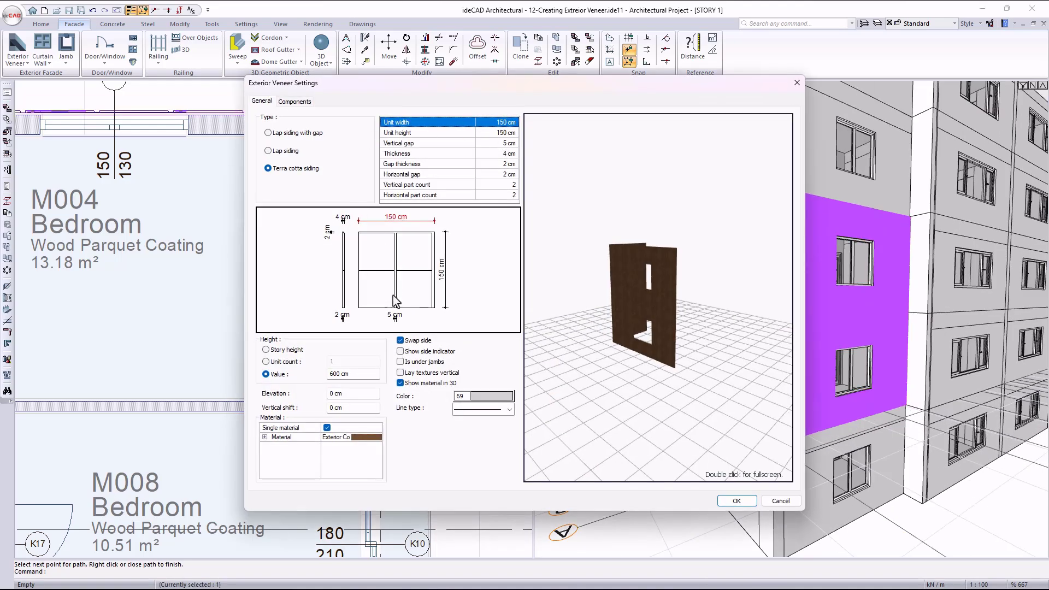
key(ctrl+a)
text(900)
key(Tab)
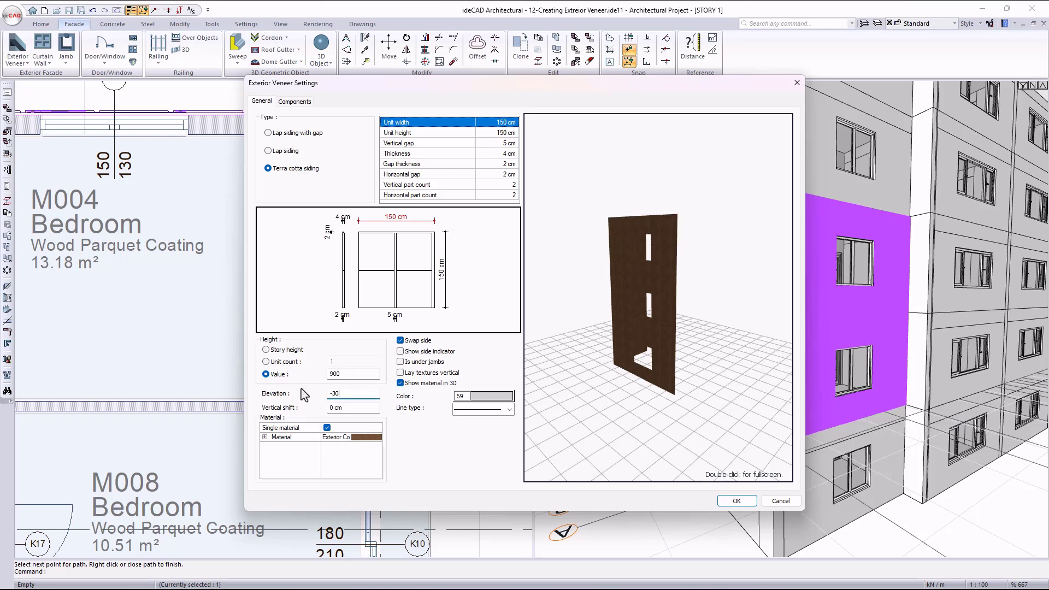
click(736, 501)
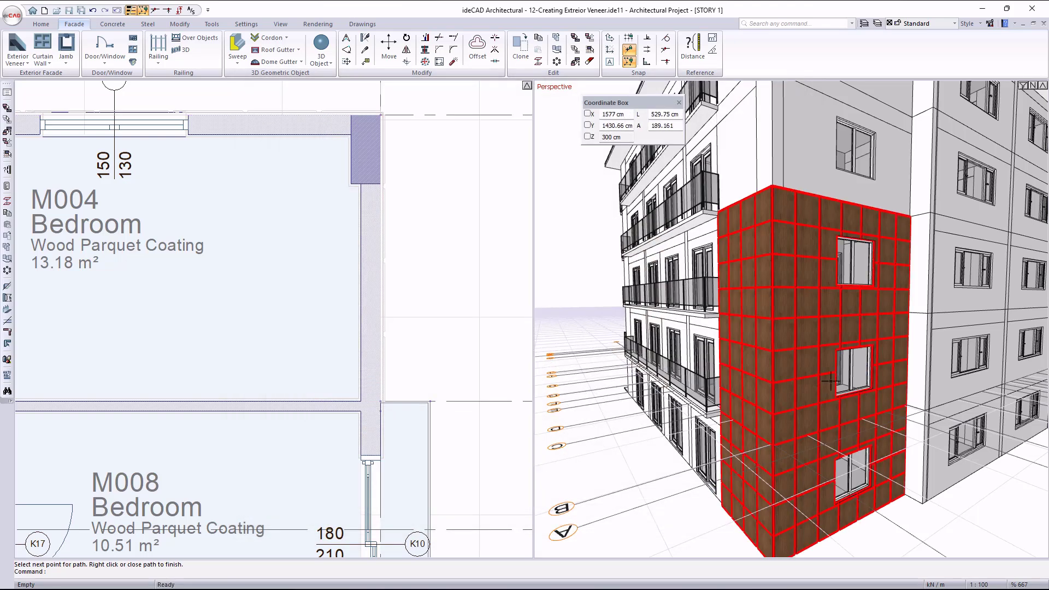
key(Escape)
- Move the terra cotta veneer about 7.2 cm straight outward from the outer corner of the M004 column
scroll(875, 426, down, 5)
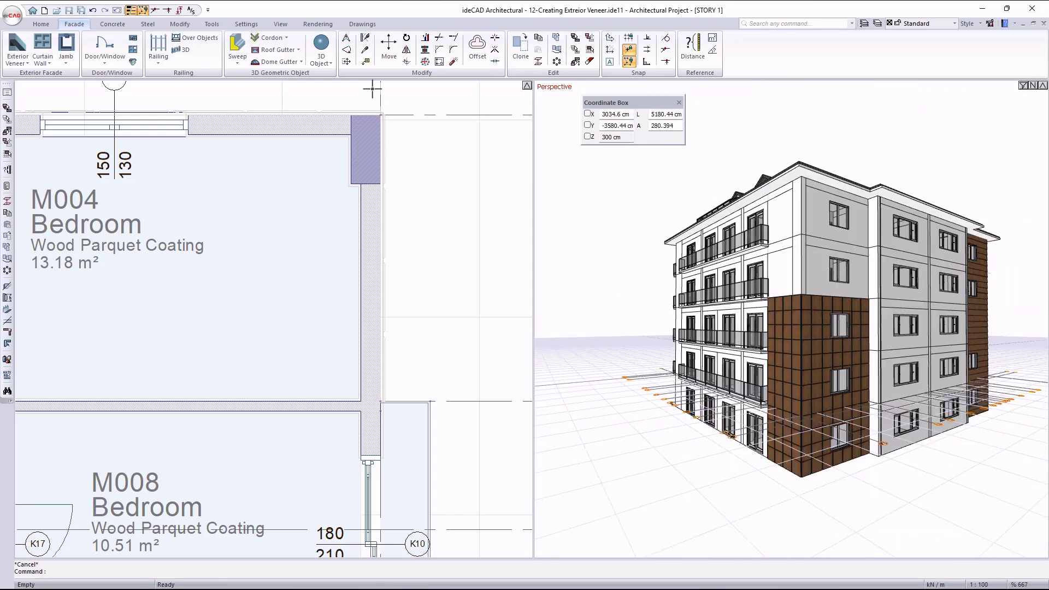
scroll(374, 95, up, 9)
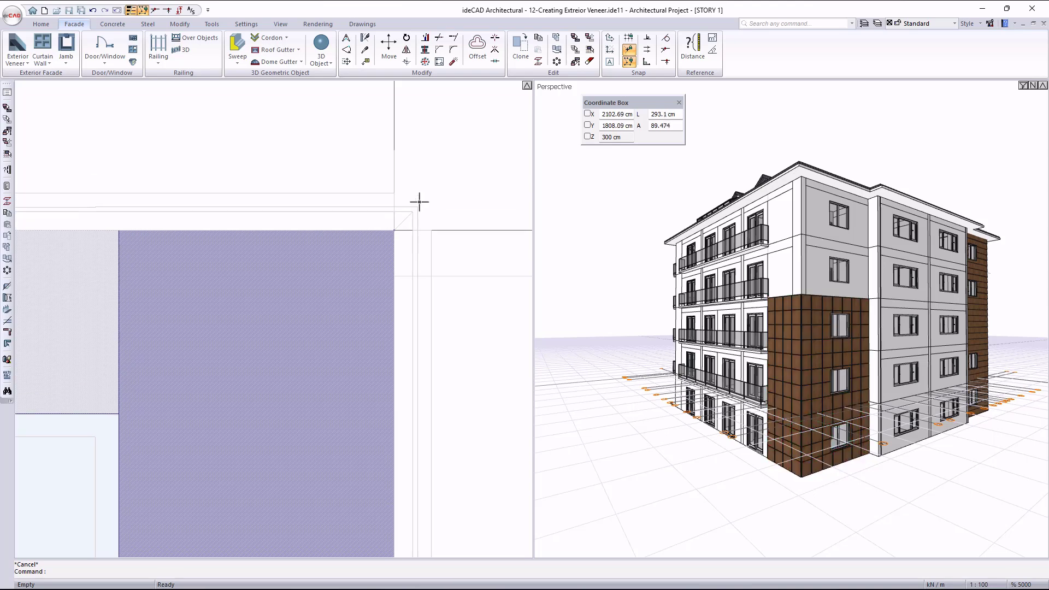
click(386, 192)
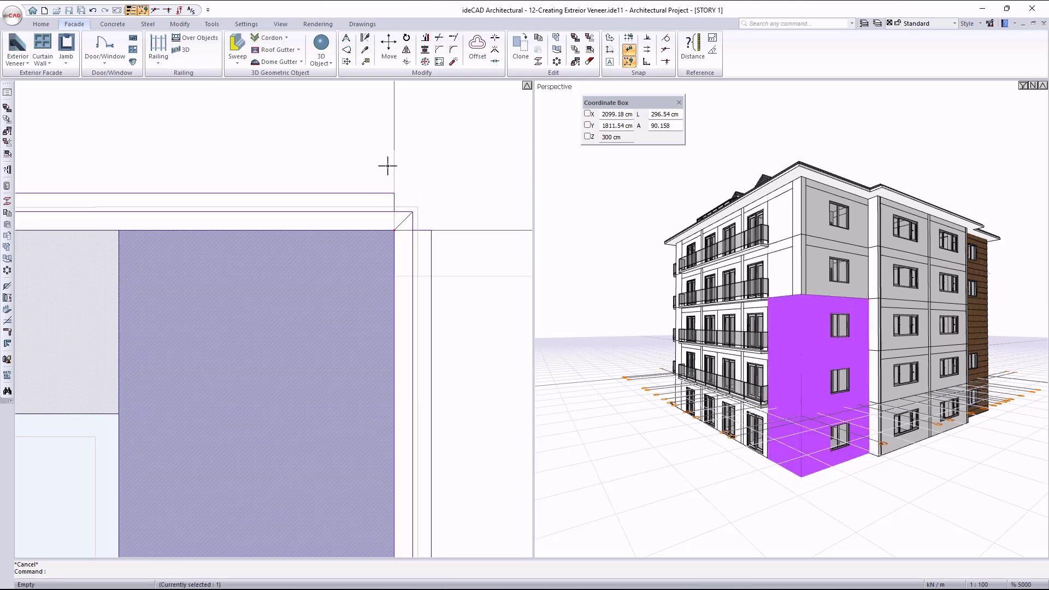
click(390, 45)
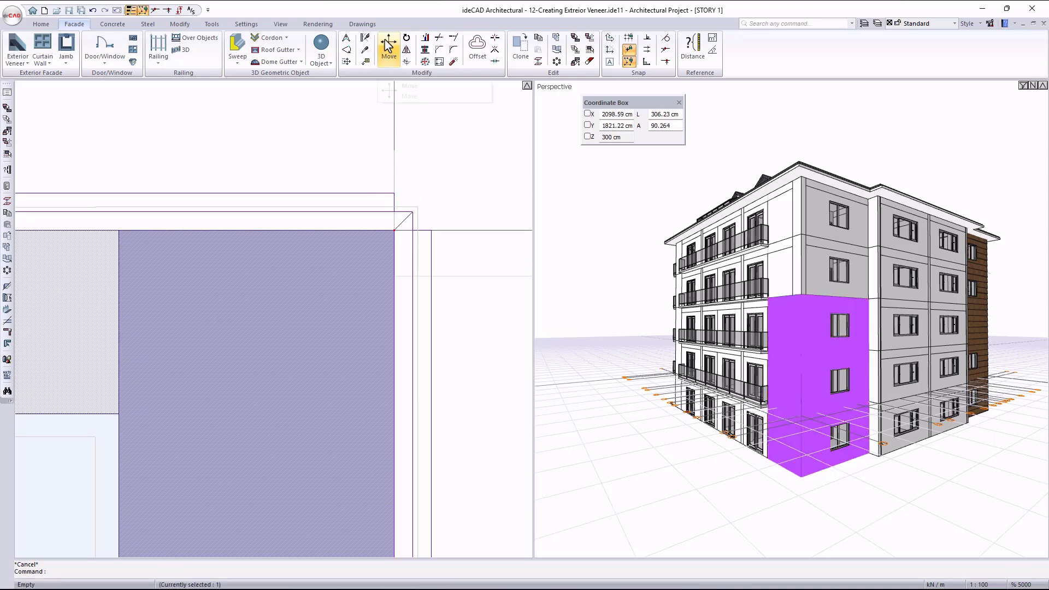
click(393, 230)
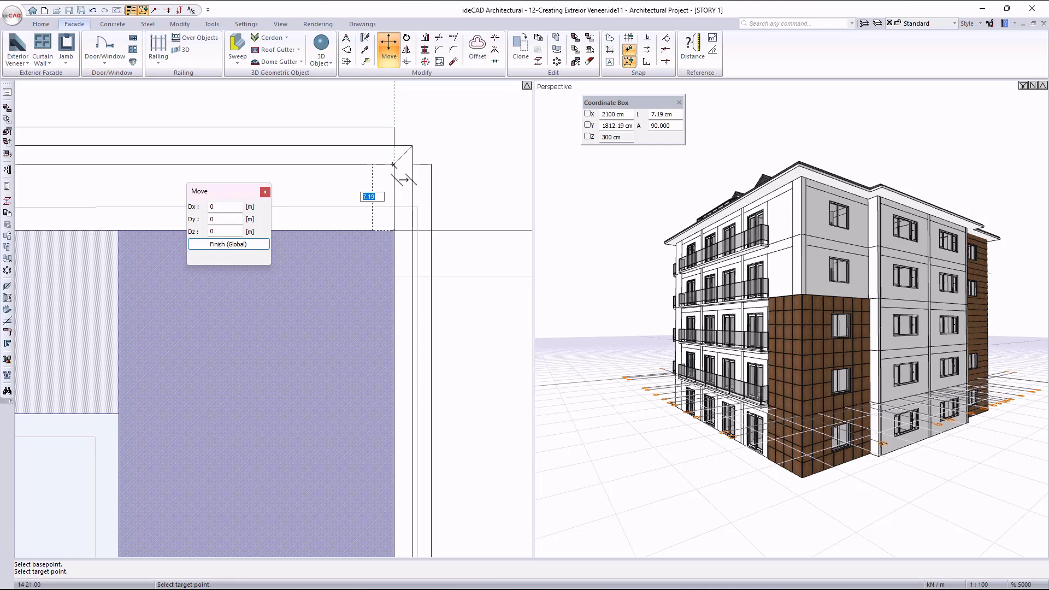
click(393, 164)
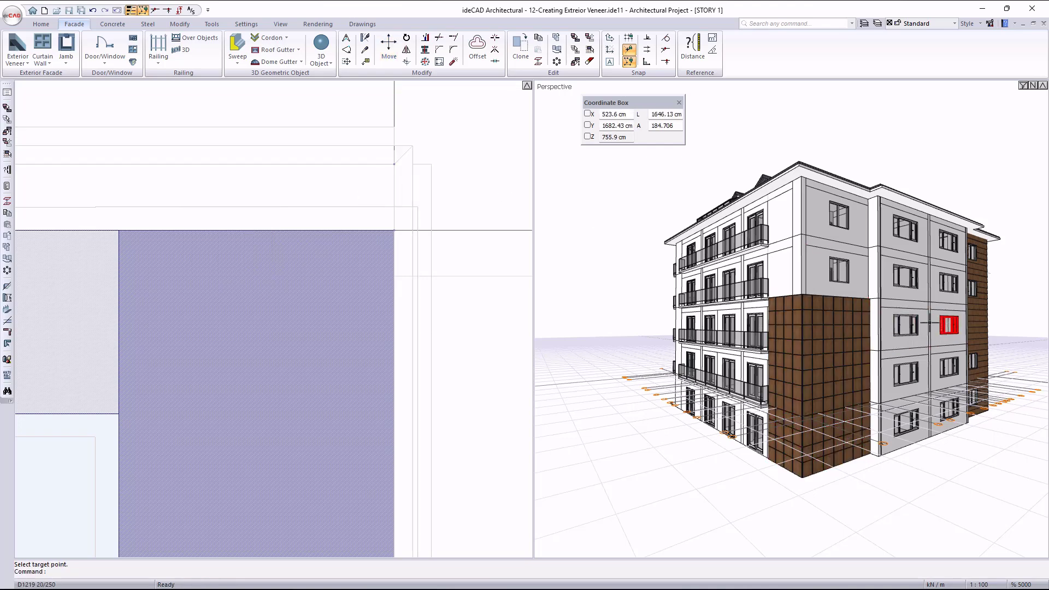
- Move the terra cotta veneer back so its inner corner meets the outer corner of the M004 column
scroll(840, 440, up, 2)
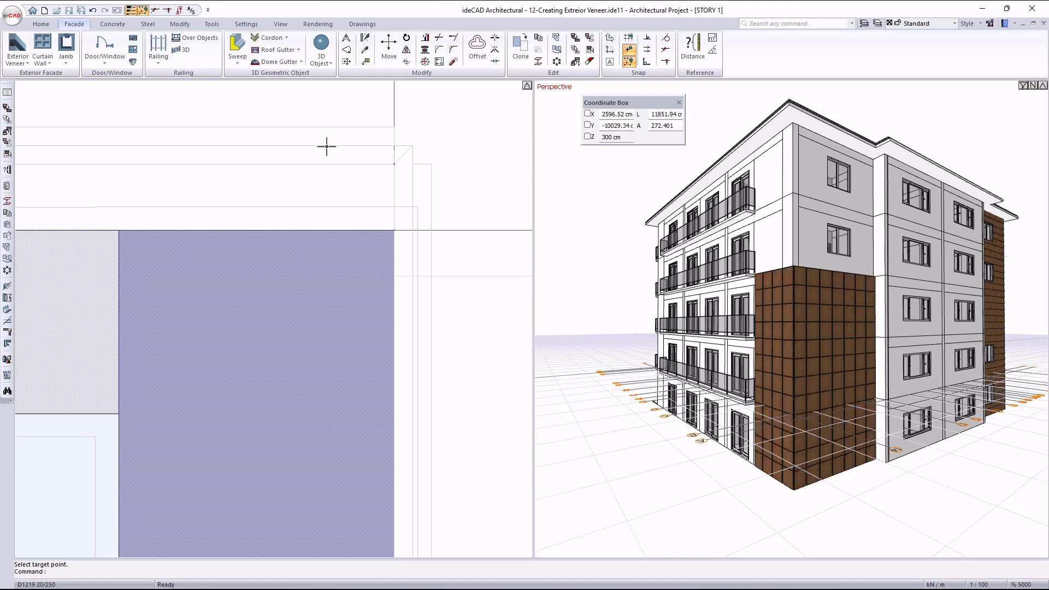
click(352, 126)
click(388, 49)
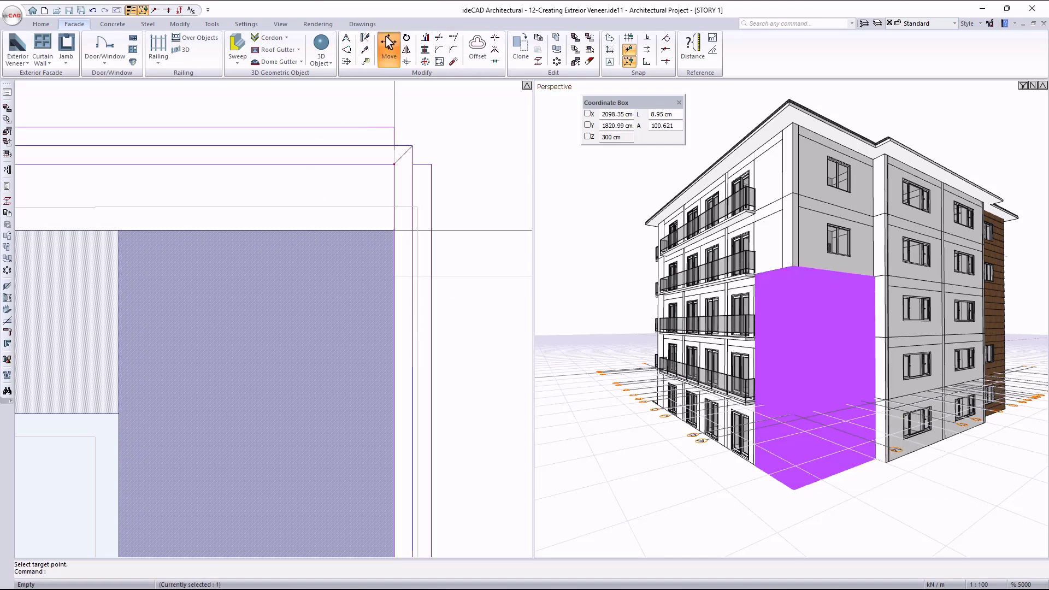
click(394, 164)
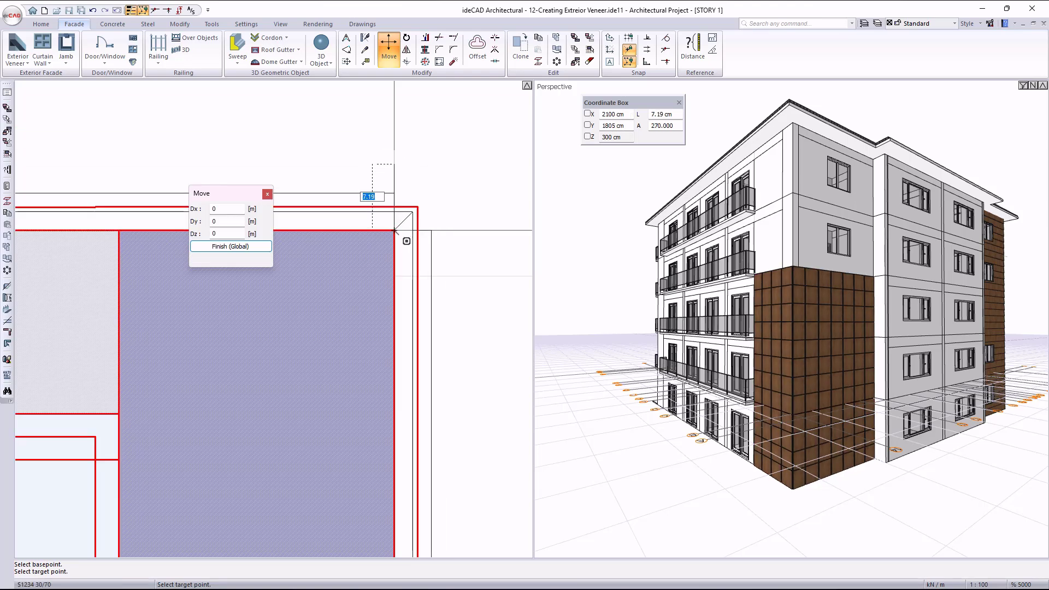
click(395, 231)
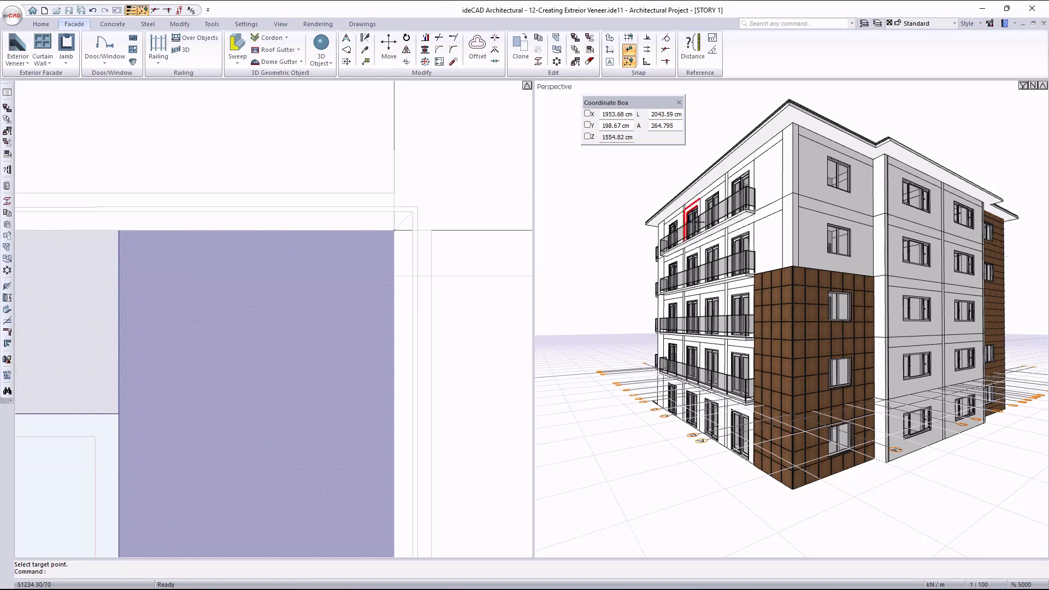
- Examine the window openings in the terra cotta veneer and the lap siding veneer on the building's other corner
scroll(832, 445, up, 5)
middle_drag(829, 455, 855, 461)
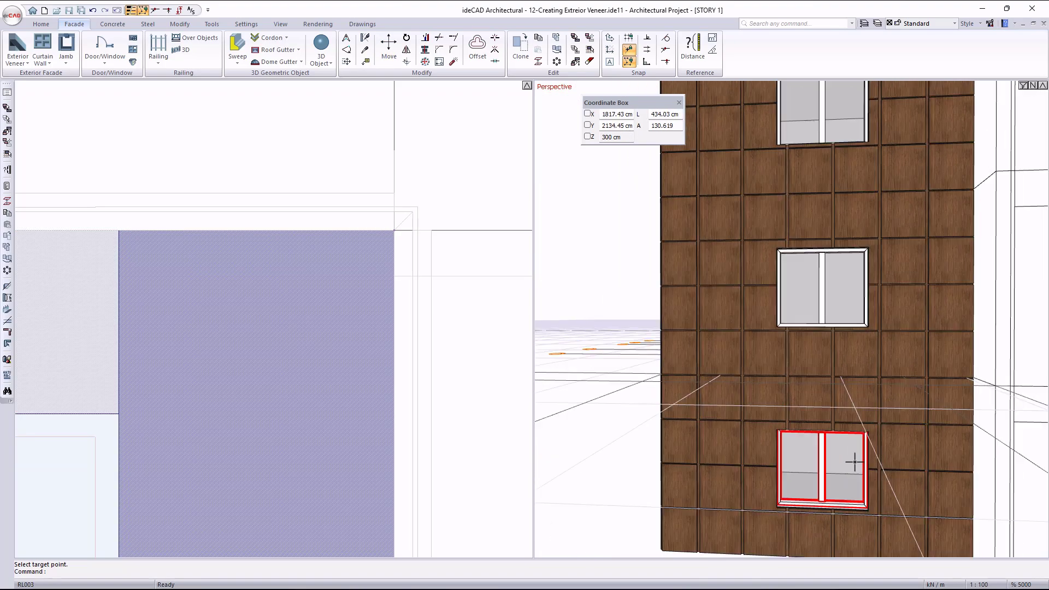
scroll(837, 453, down, 4)
middle_click(422, 143)
middle_click(422, 143)
scroll(714, 251, down, 3)
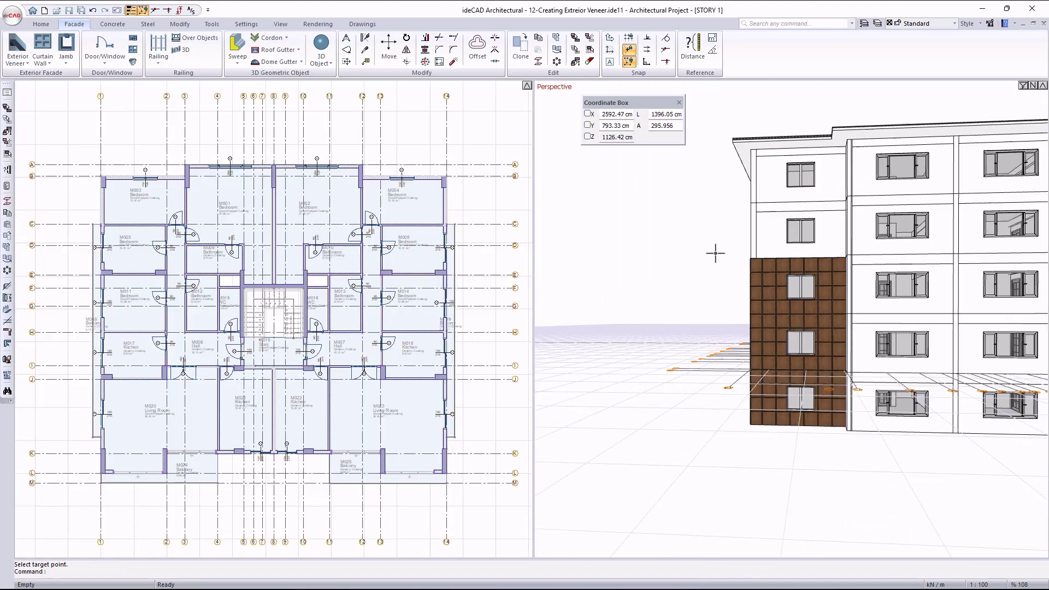
middle_drag(874, 225, 787, 277)
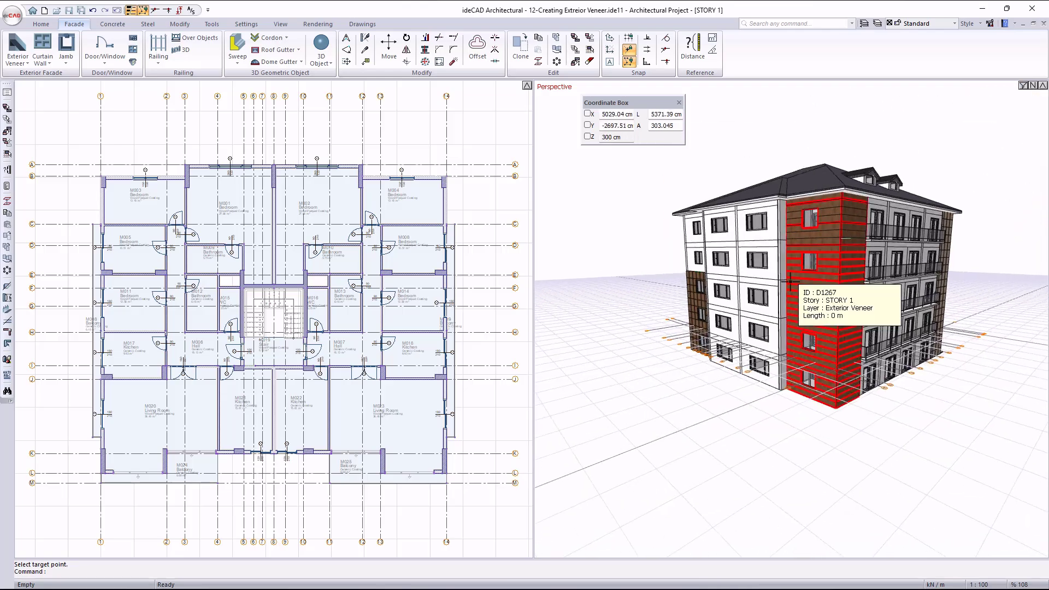